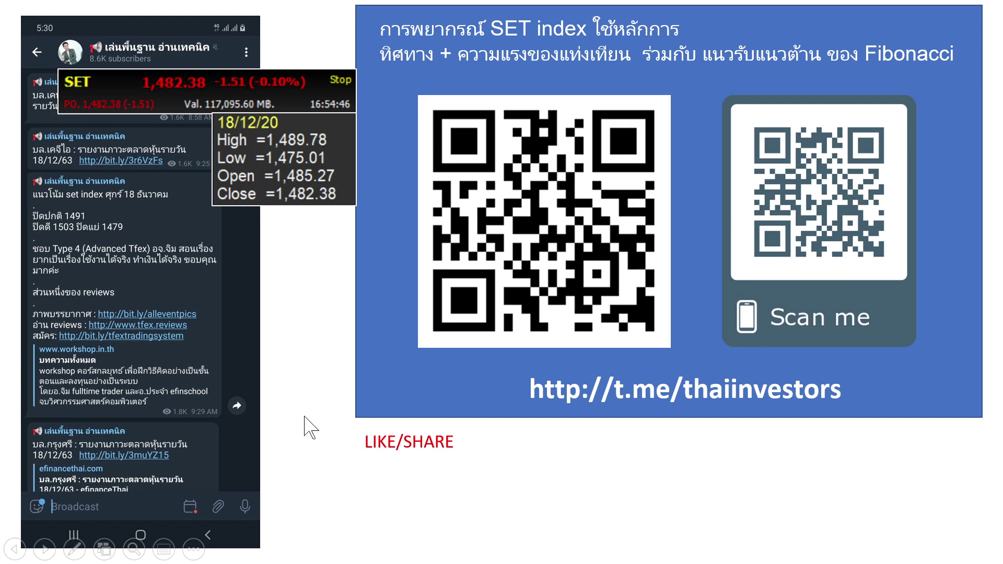
Step: Advance the slide show to the slide with the 1530-1540, 1480 and 1430*-1440 levels, and end the show
{"action": "left_click", "coordinate": [45, 548]}
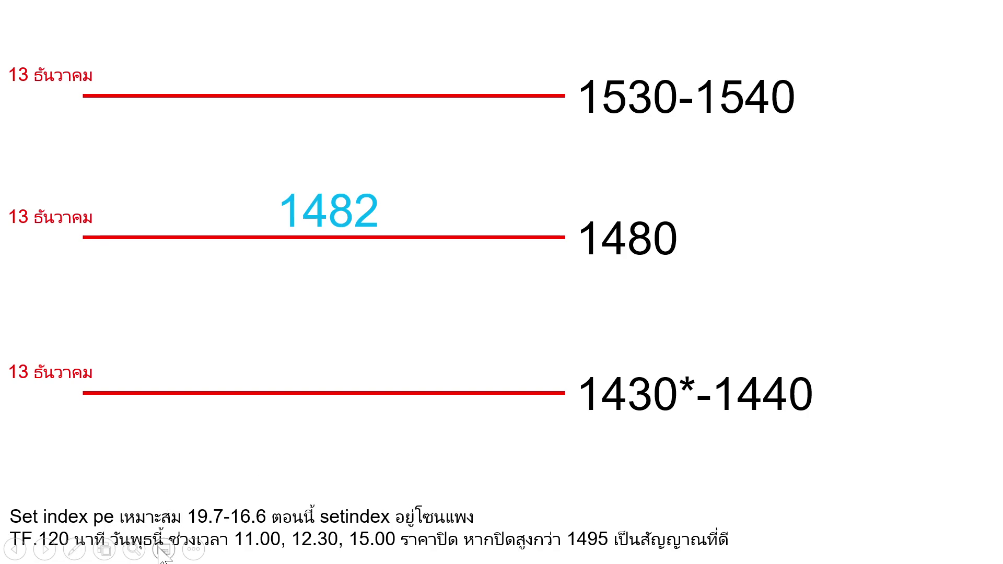
{"action": "right_click", "coordinate": [195, 224]}
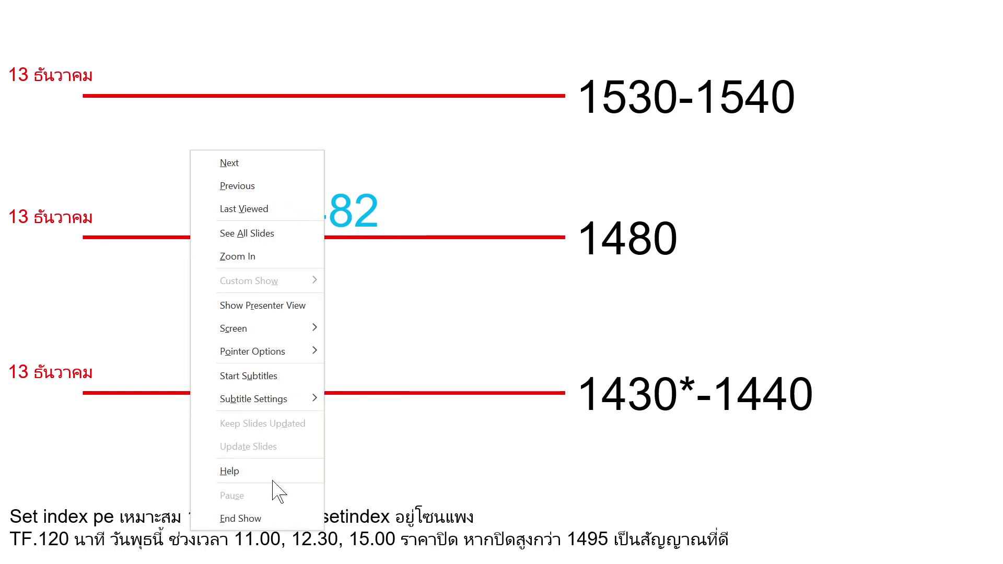
{"action": "left_click", "coordinate": [246, 518]}
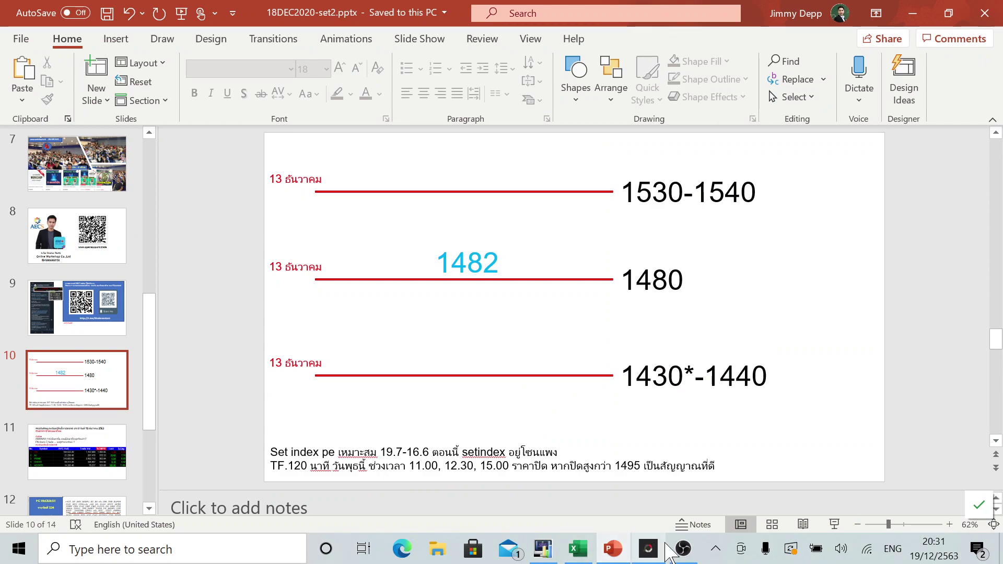
Step: Switch to efin StockPickUp and open the tool index futures workspace
{"action": "left_click", "coordinate": [543, 549]}
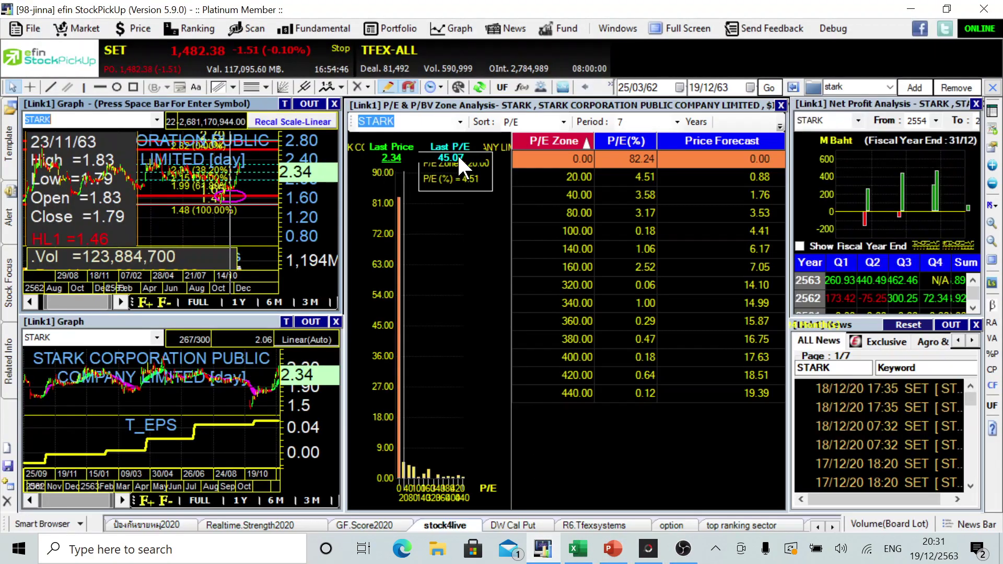
{"action": "left_click", "coordinate": [819, 526]}
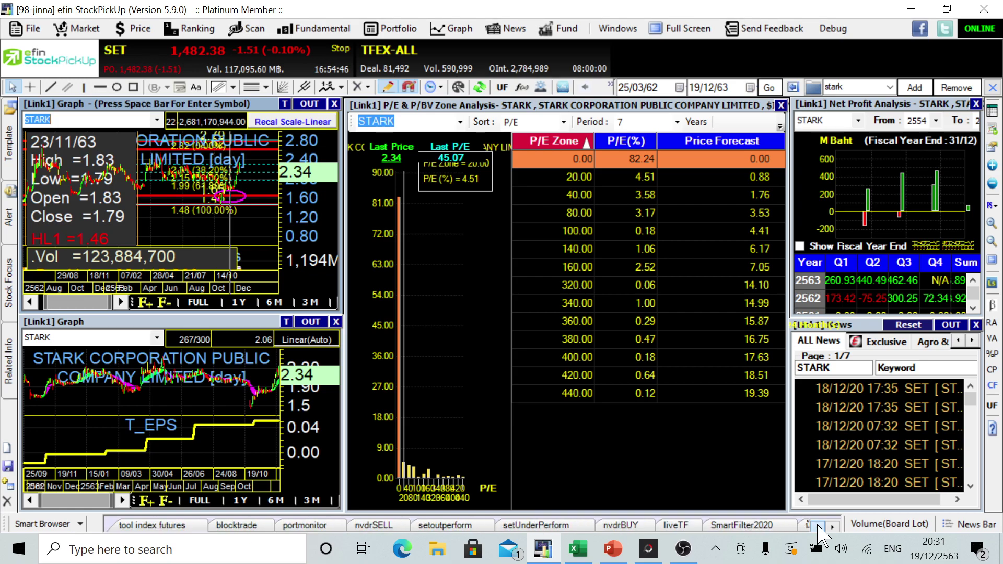
{"action": "left_click", "coordinate": [151, 525]}
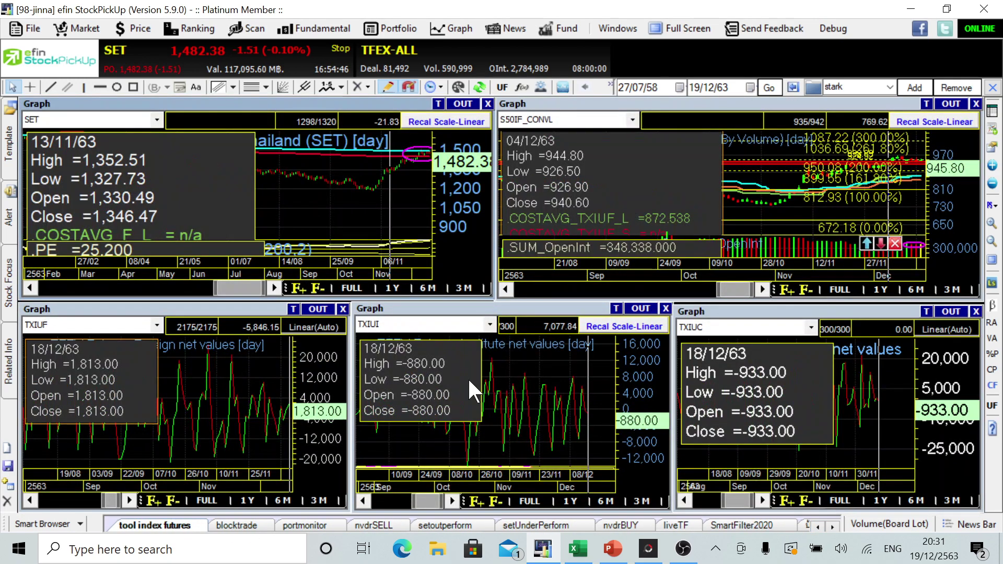
Step: Enlarge and restore in turn the S50IF_CONVL chart and the TFEX foreign, institute and local net values charts to review them
{"action": "double_click", "coordinate": [681, 104]}
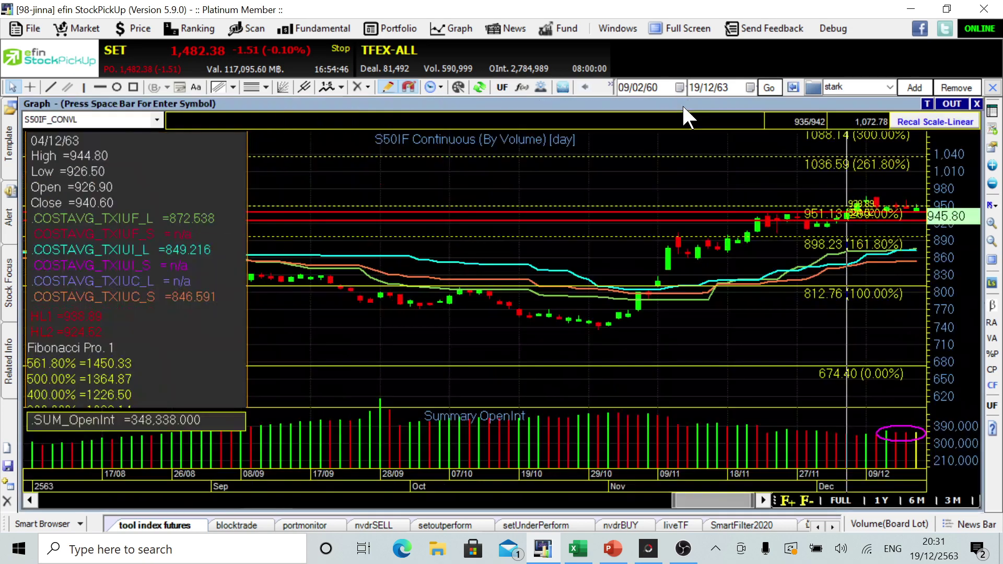
{"action": "double_click", "coordinate": [681, 104]}
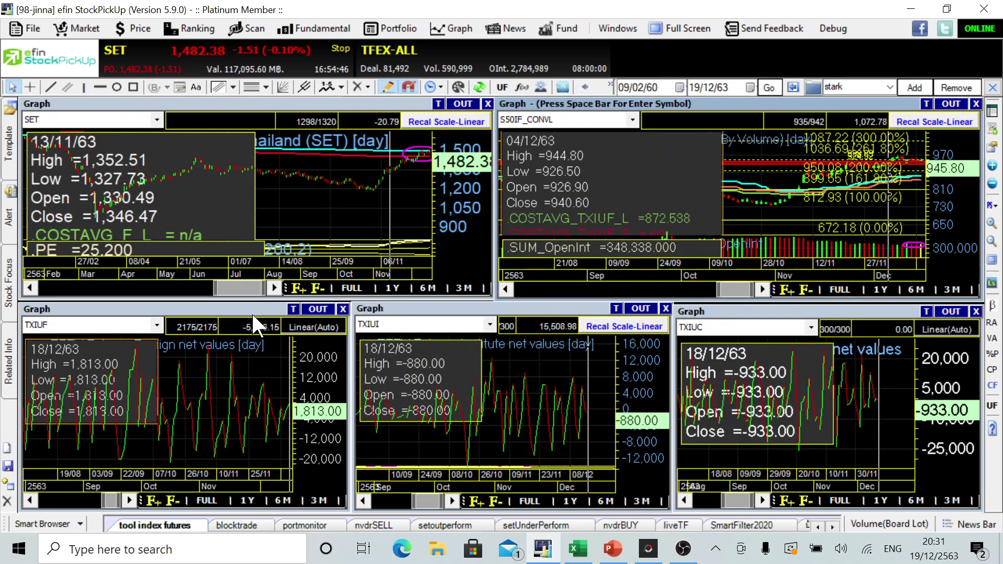
{"action": "double_click", "coordinate": [242, 309]}
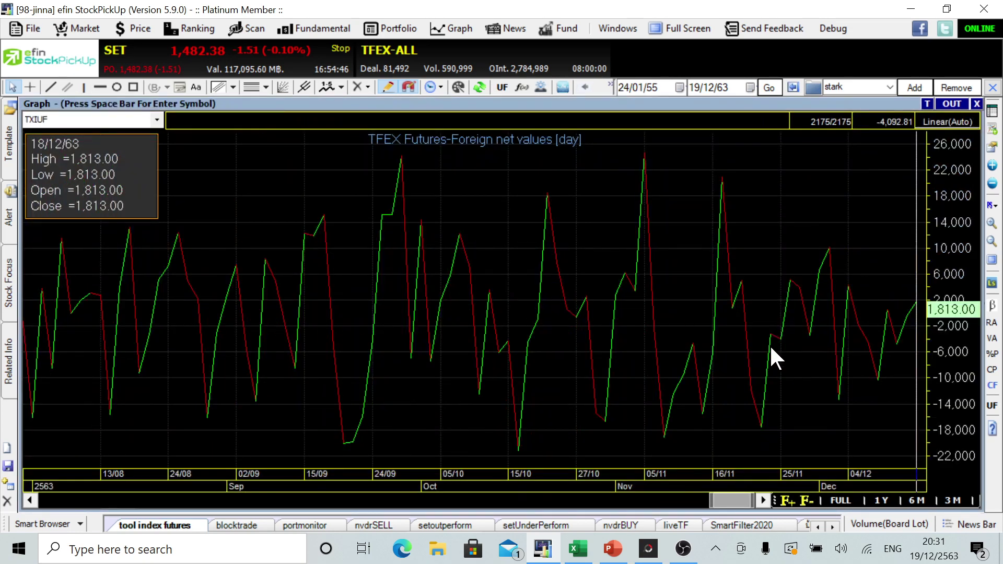
{"action": "double_click", "coordinate": [657, 103]}
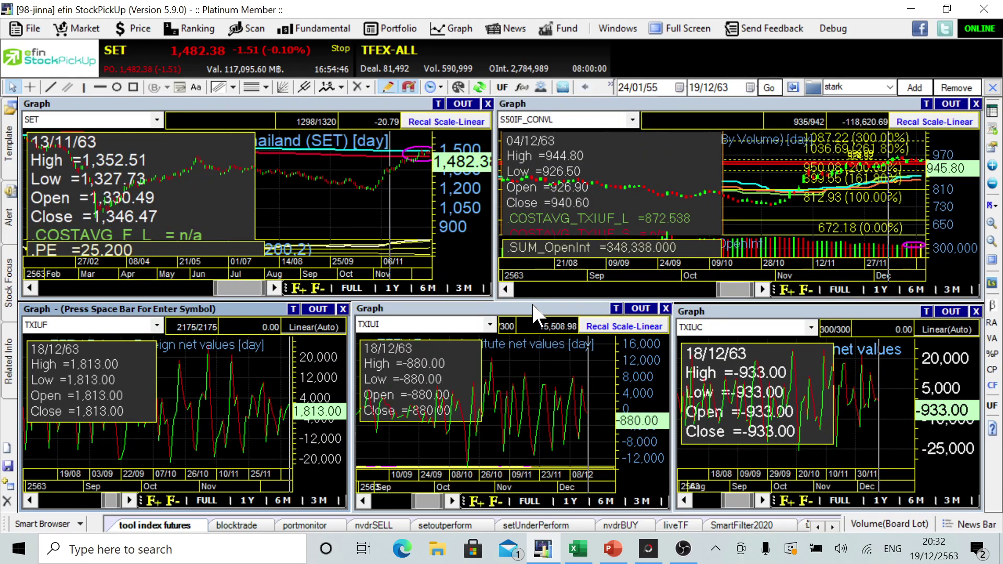
{"action": "double_click", "coordinate": [535, 313]}
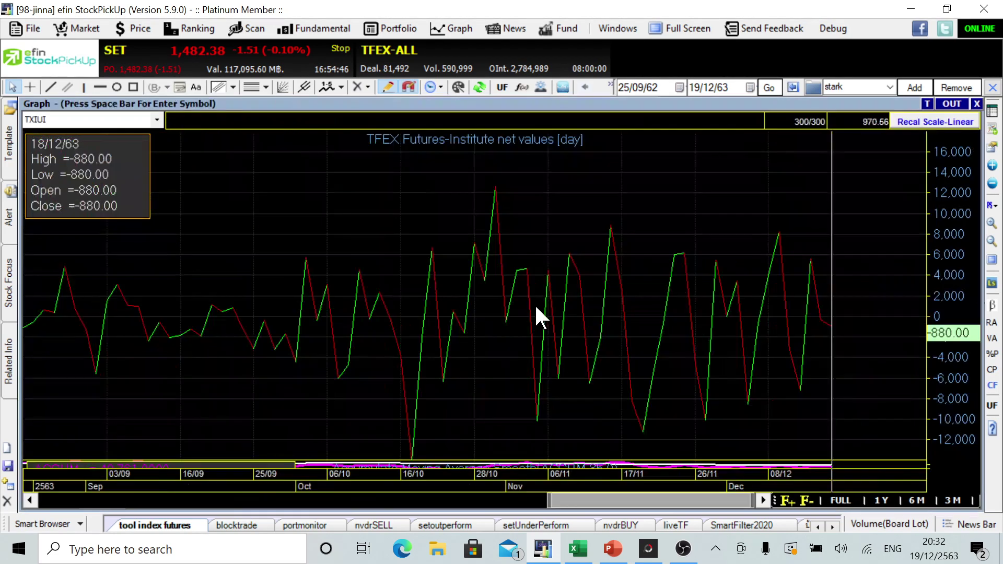
{"action": "double_click", "coordinate": [694, 101]}
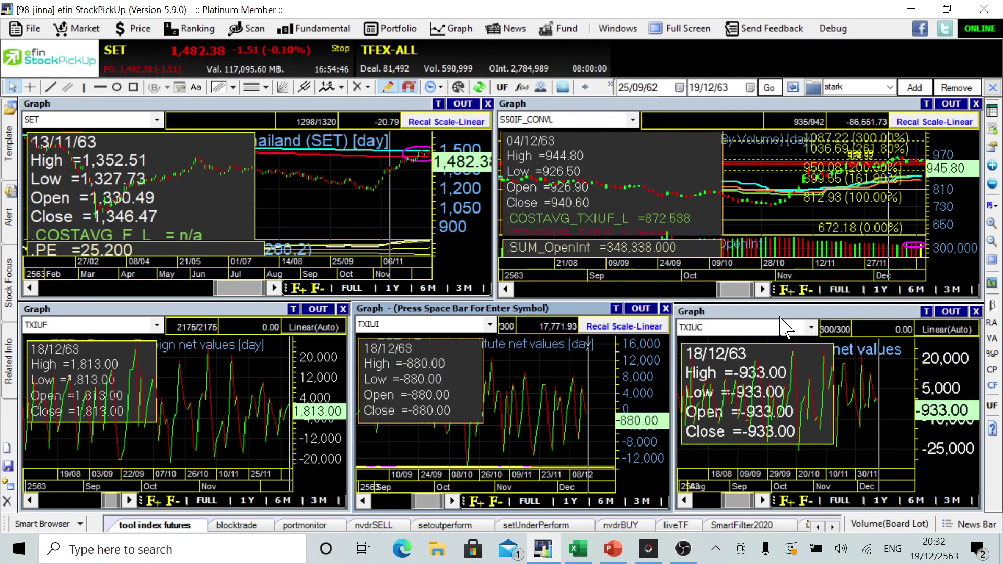
{"action": "double_click", "coordinate": [781, 314]}
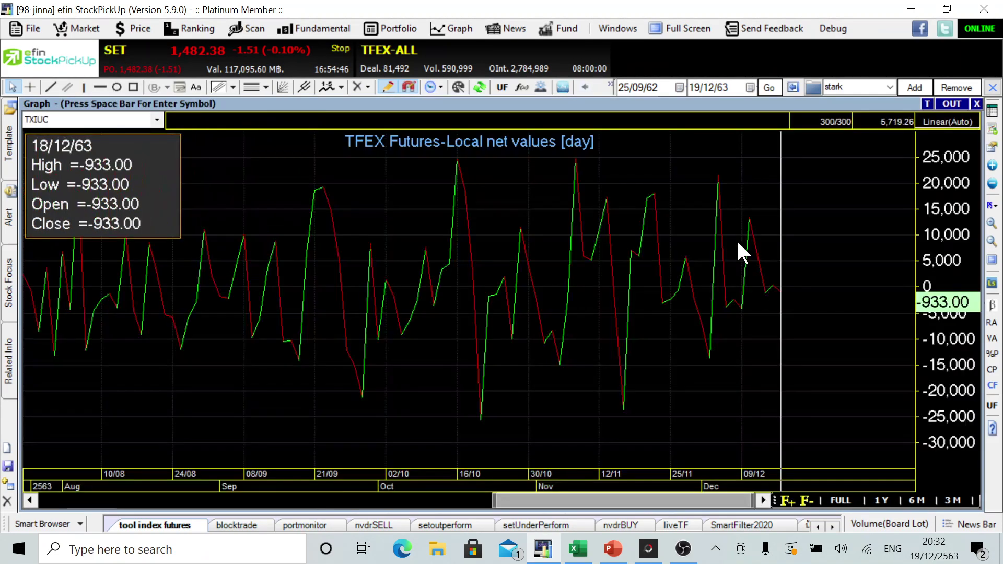
{"action": "double_click", "coordinate": [574, 105]}
Step: Examine the enlarged S50IF_CONVL daily chart over a longer date range, including the 18/12/63 bar, and restore the multi-chart layout
{"action": "double_click", "coordinate": [710, 103]}
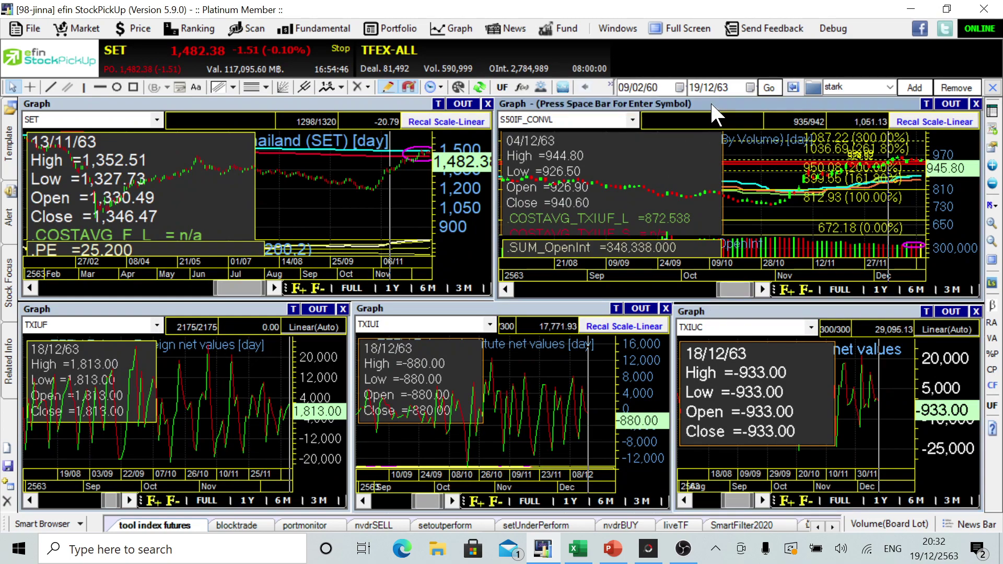
{"action": "left_click", "coordinate": [29, 501]}
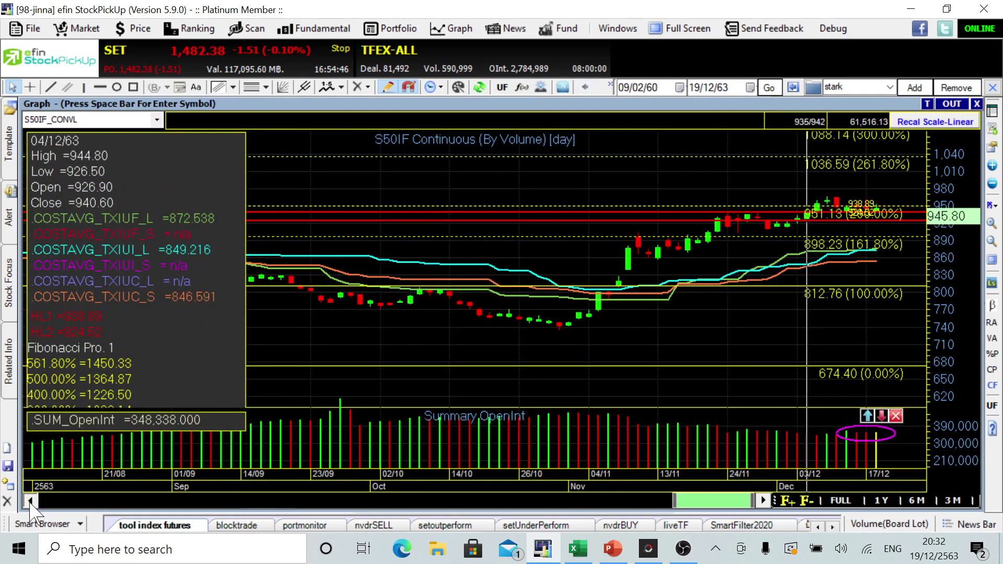
{"action": "left_click", "coordinate": [30, 502]}
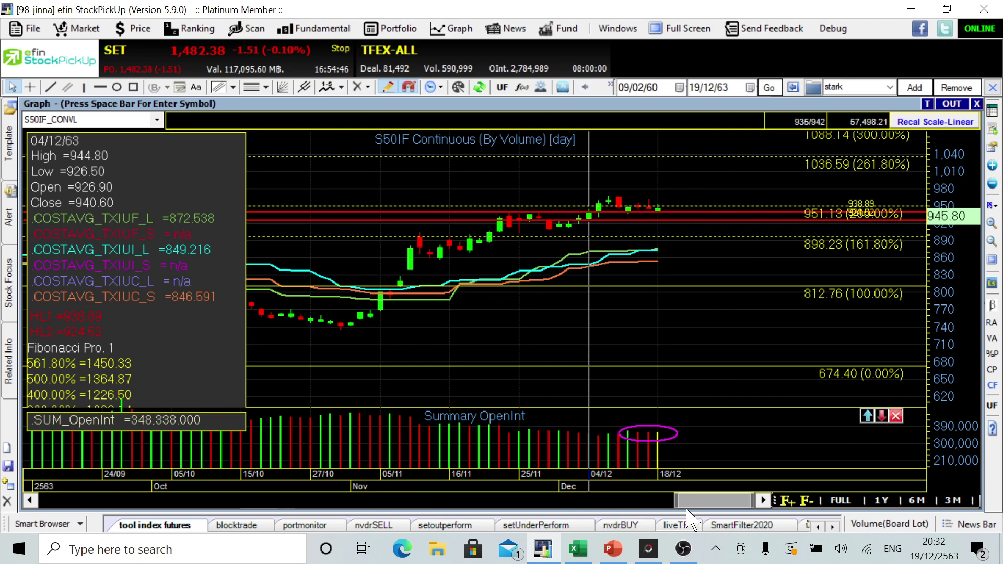
{"action": "left_click_drag", "start_coordinate": [677, 501], "coordinate": [641, 503]}
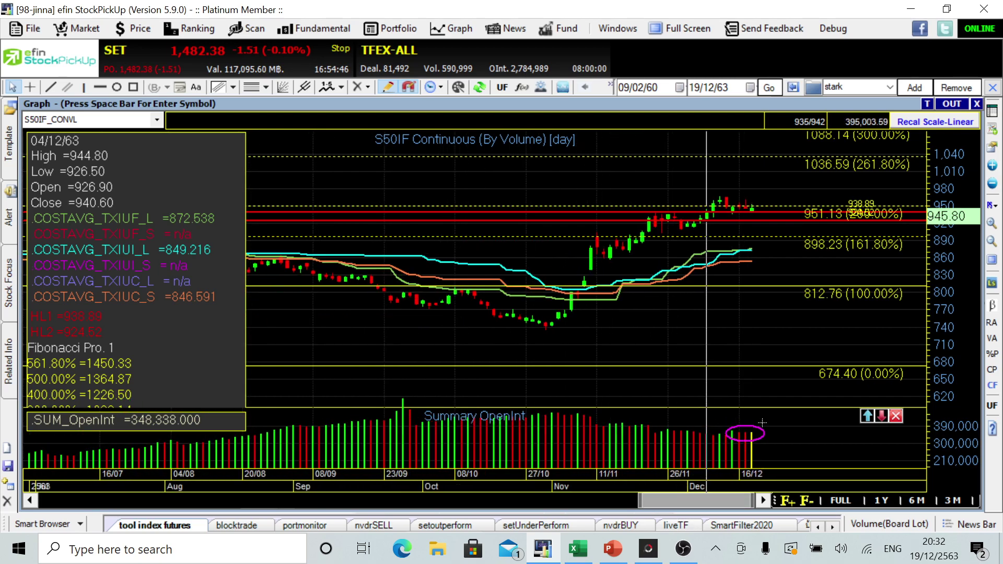
{"action": "left_click", "coordinate": [741, 431]}
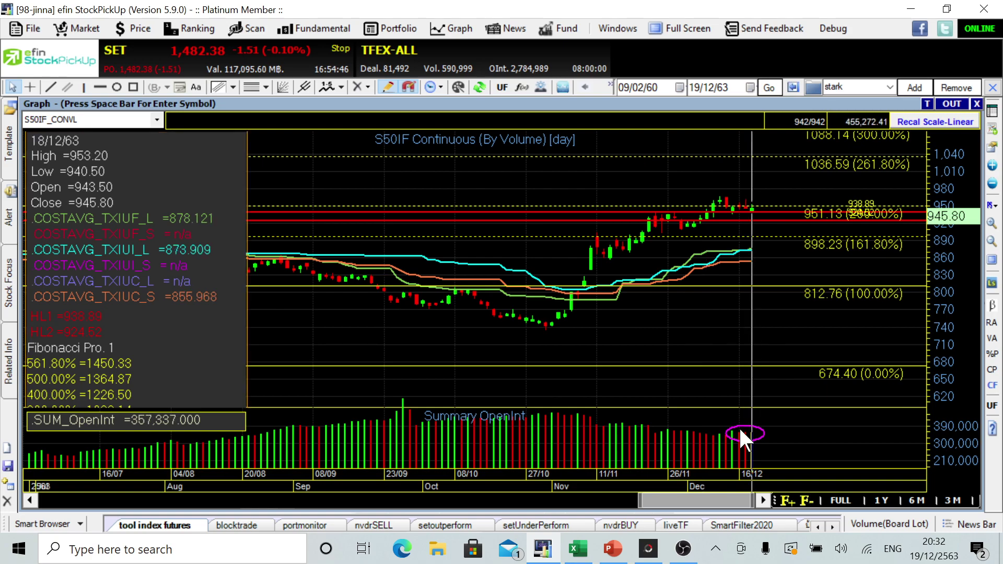
{"action": "left_click", "coordinate": [778, 437]}
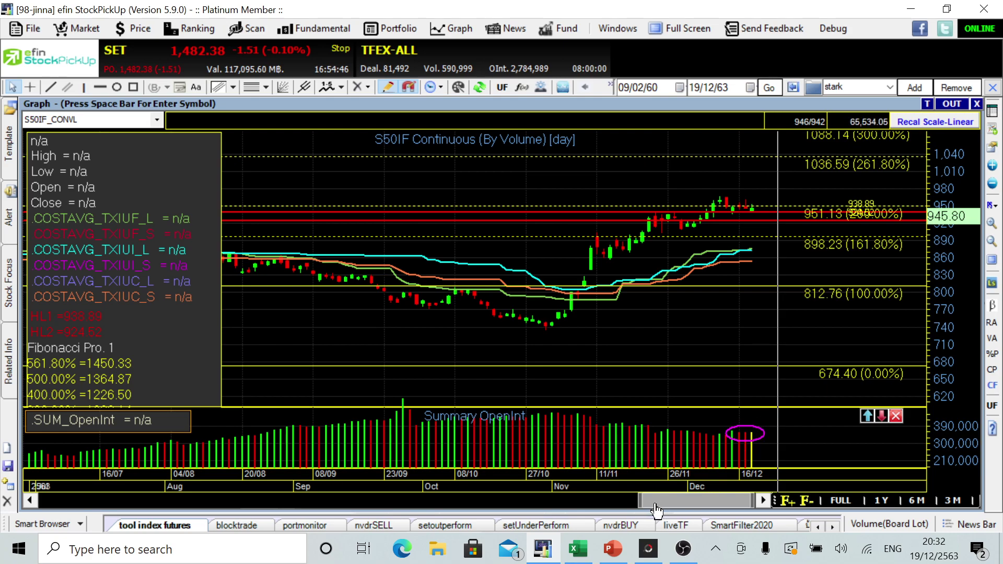
{"action": "left_click_drag", "start_coordinate": [646, 507], "coordinate": [641, 486]}
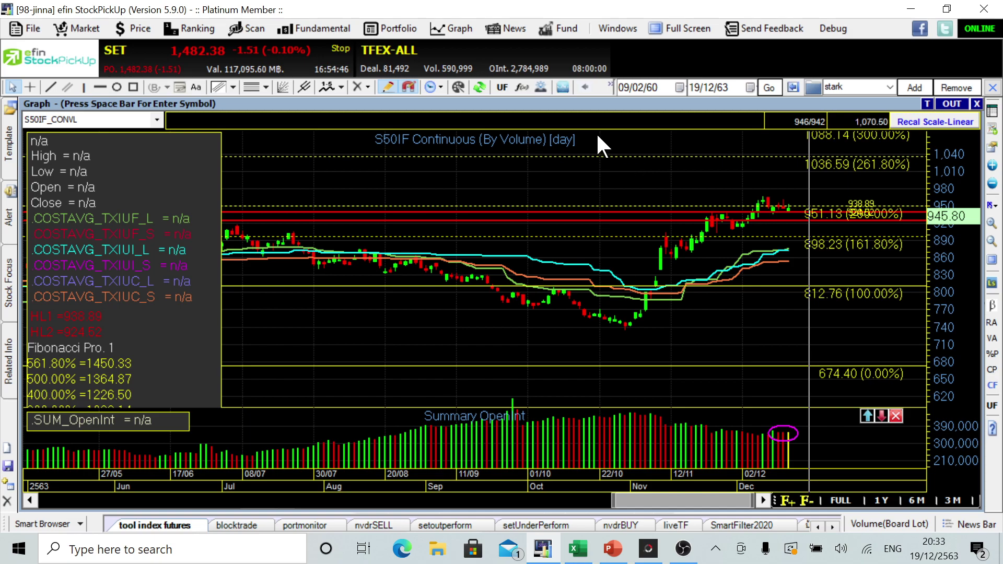
{"action": "double_click", "coordinate": [590, 103]}
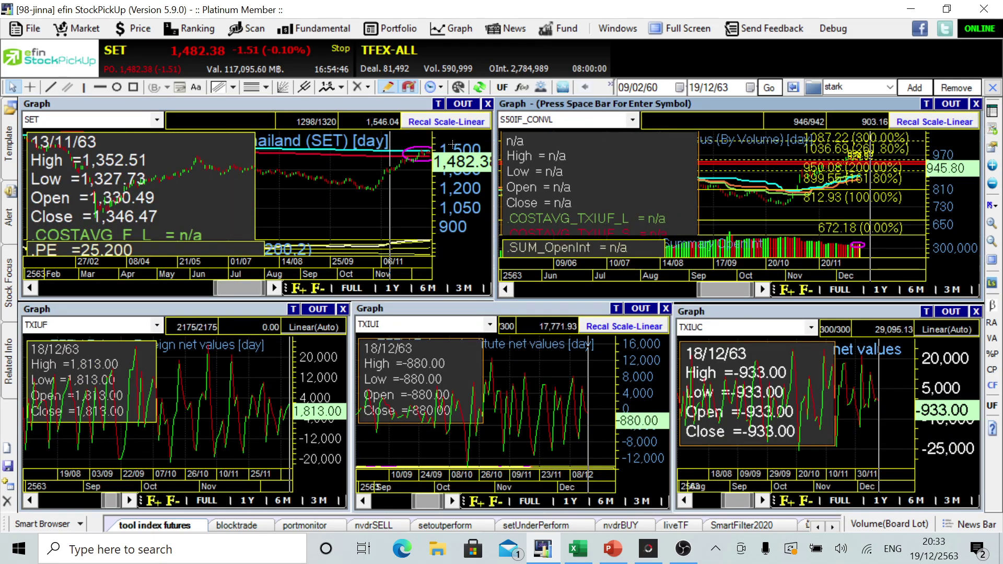
Step: Examine the enlarged SET daily chart with its cost-average and PE lines over a longer date range, and restore the multi-chart layout
{"action": "double_click", "coordinate": [418, 103]}
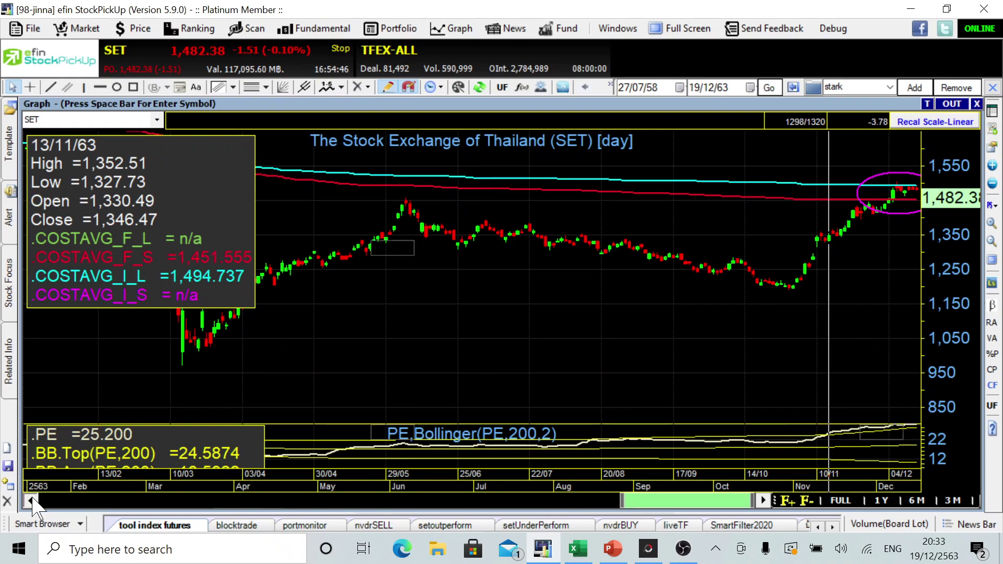
{"action": "left_click", "coordinate": [30, 501]}
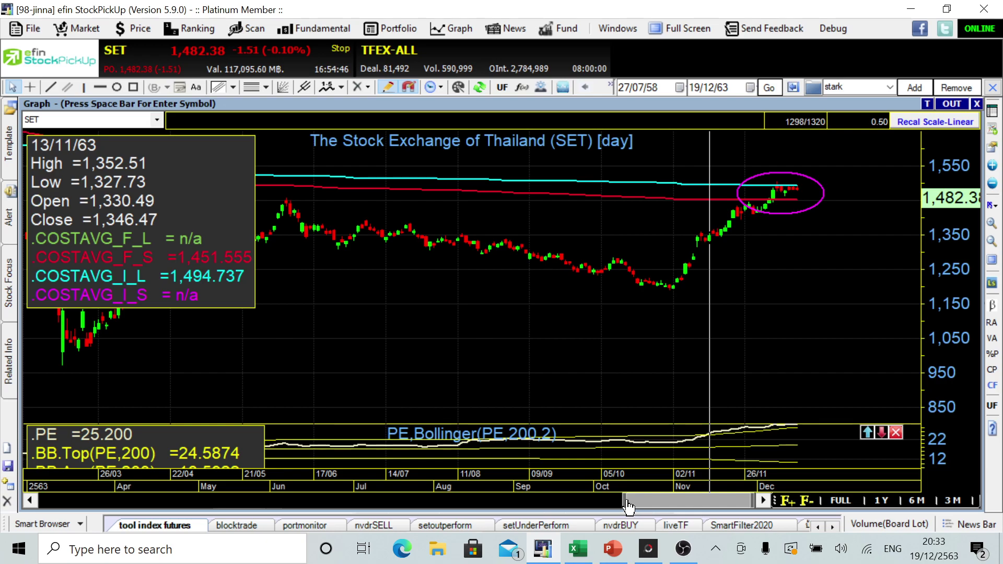
{"action": "left_click_drag", "start_coordinate": [626, 499], "coordinate": [584, 494]}
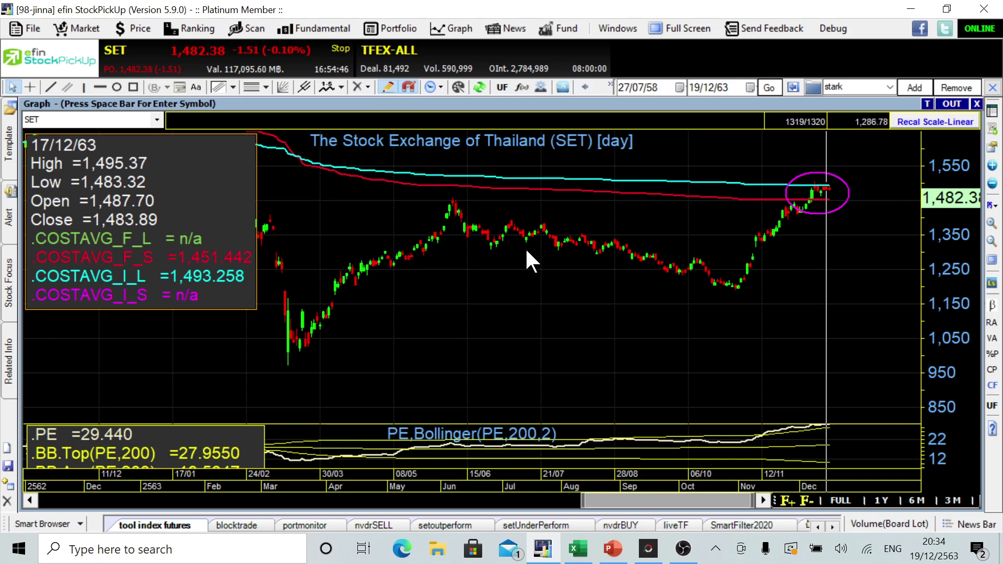
{"action": "double_click", "coordinate": [486, 103]}
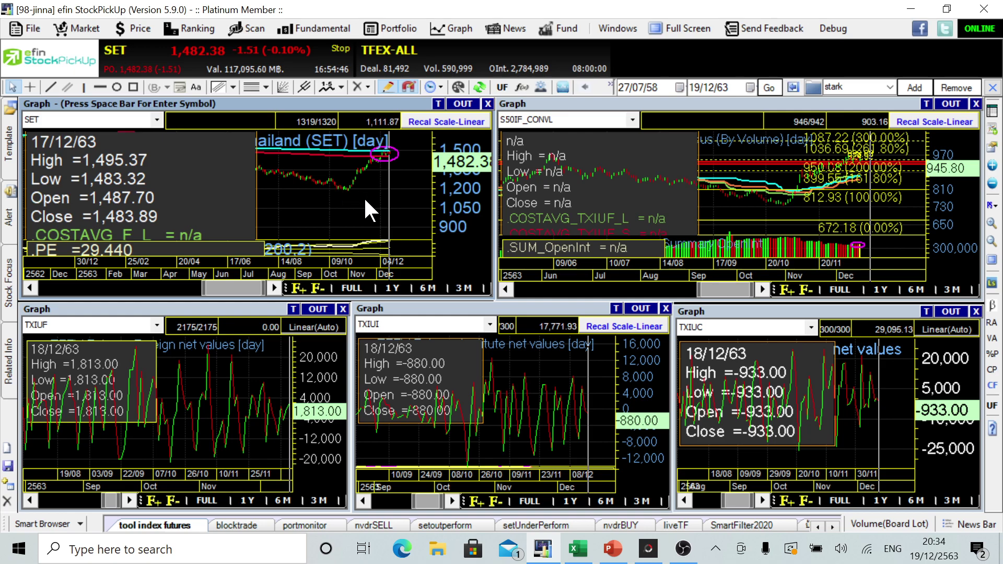
{"action": "double_click", "coordinate": [371, 103]}
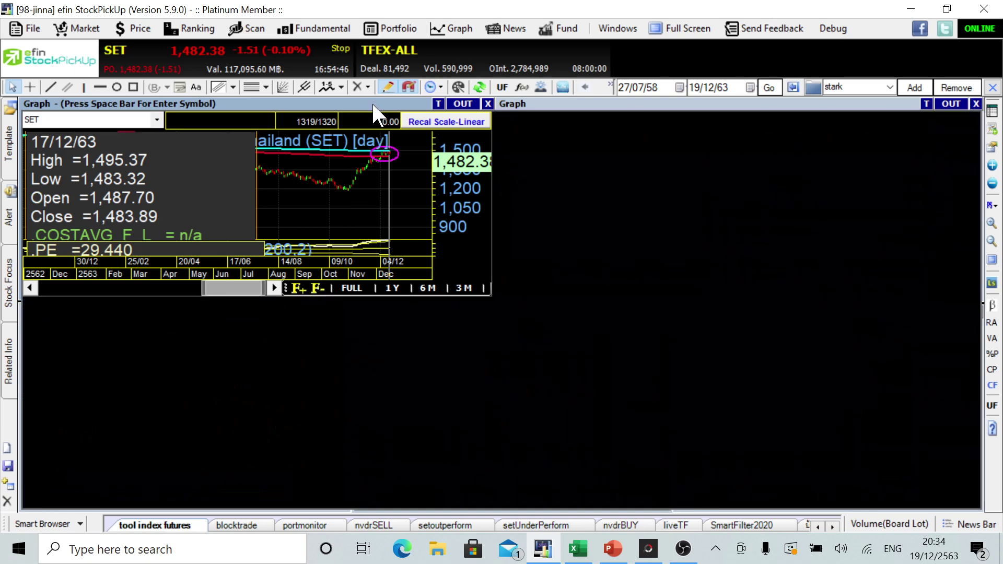
{"action": "double_click", "coordinate": [698, 105]}
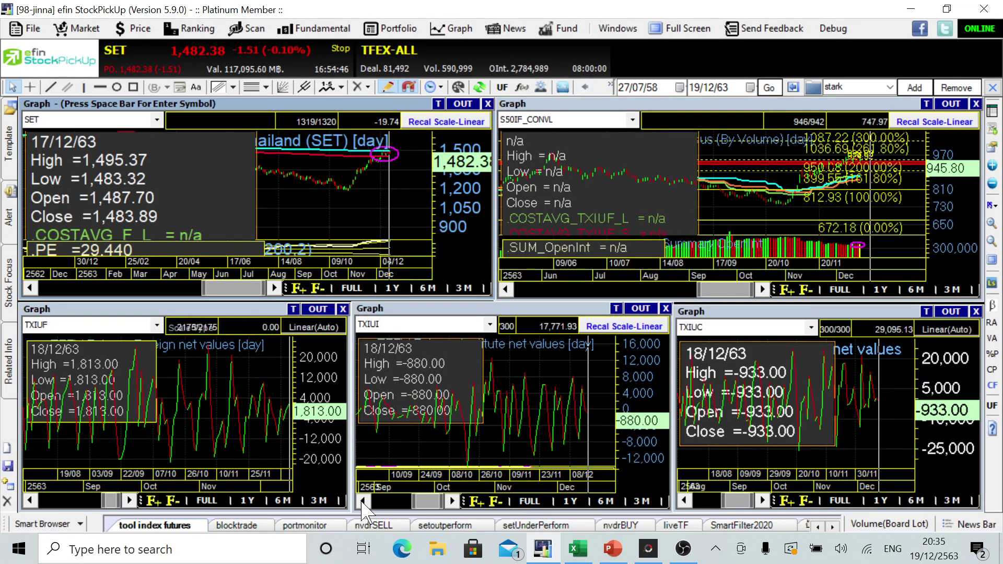
Step: Open the liveTF workspace, inspect the 02/11/63 and 01/09/63 candles on the enlarged SET monthly chart, and restore the layout
{"action": "left_click", "coordinate": [680, 526]}
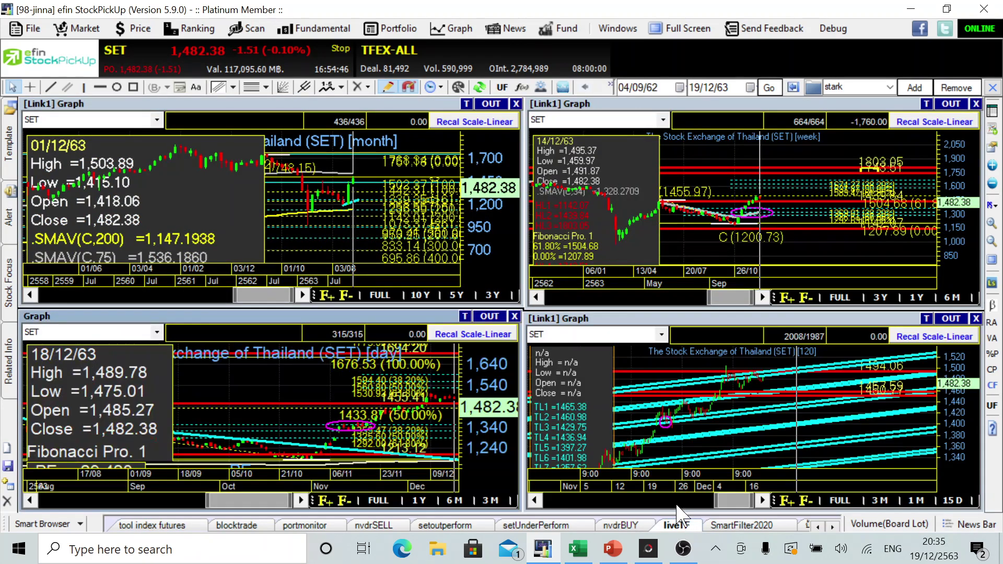
{"action": "double_click", "coordinate": [434, 104]}
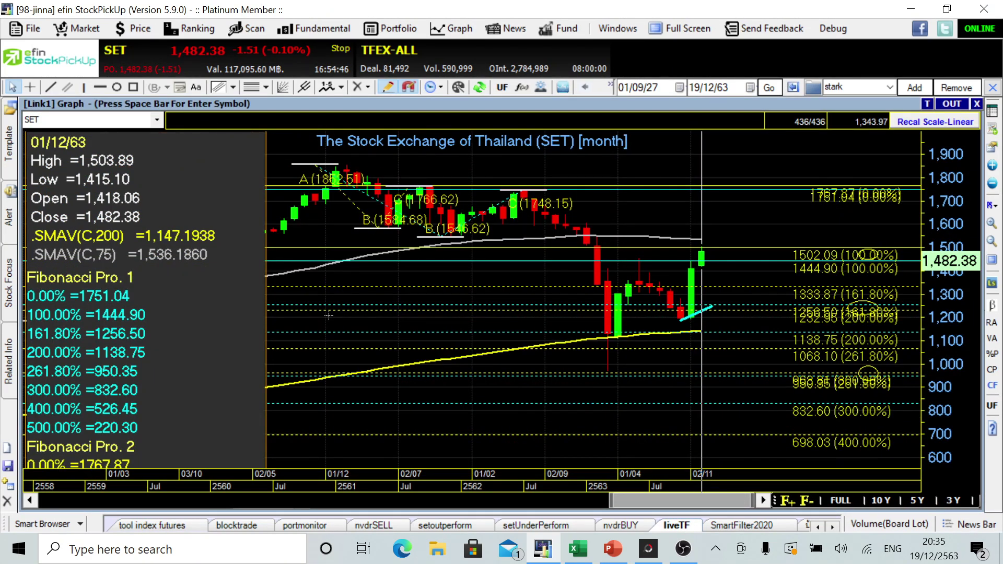
{"action": "left_click", "coordinate": [32, 501]}
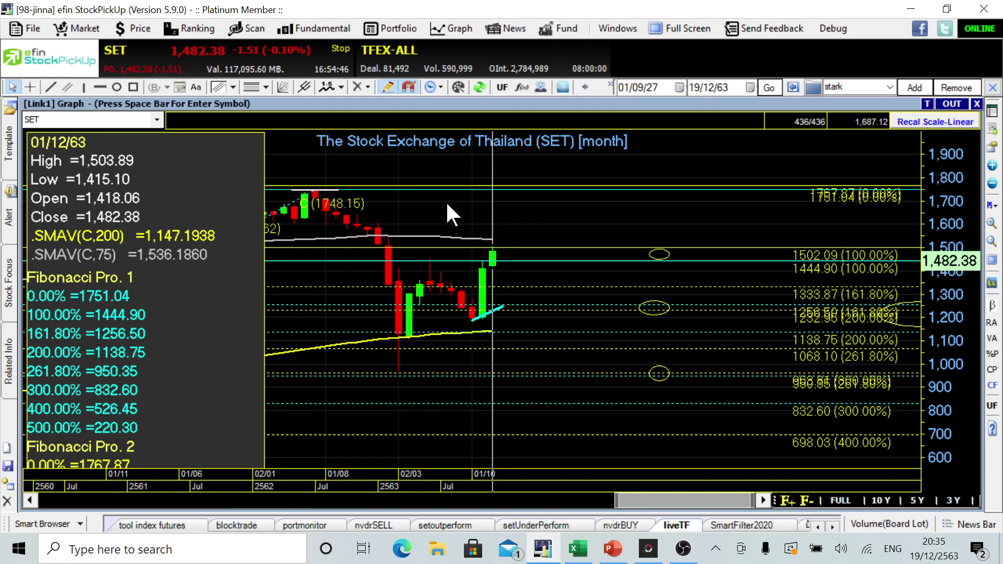
{"action": "left_click", "coordinate": [478, 218]}
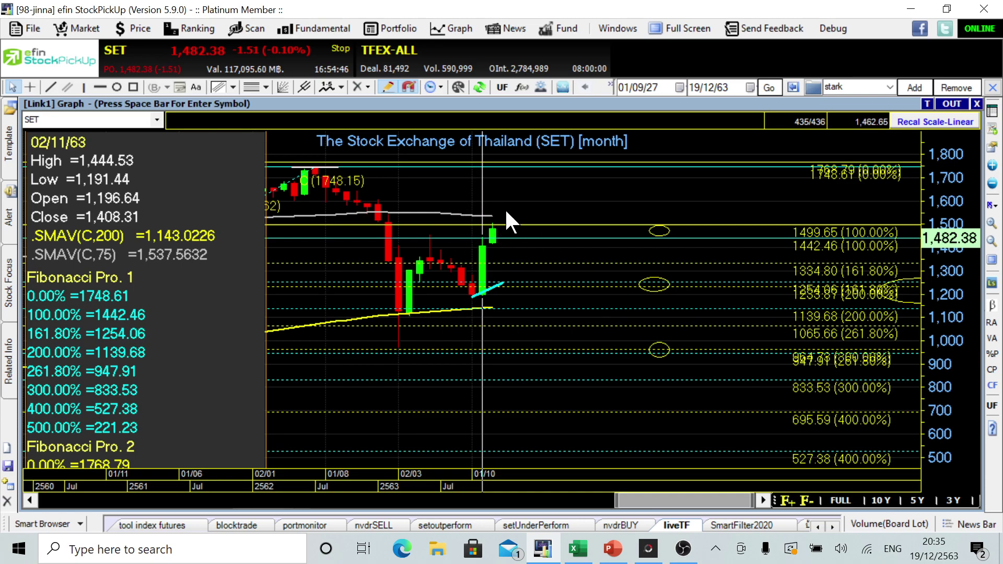
{"action": "left_click", "coordinate": [456, 191]}
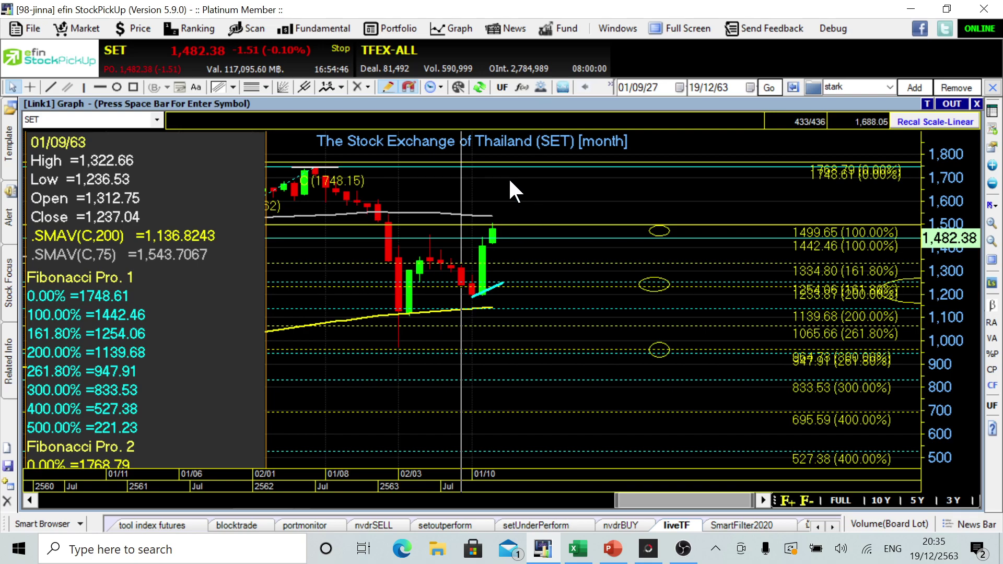
{"action": "double_click", "coordinate": [514, 103]}
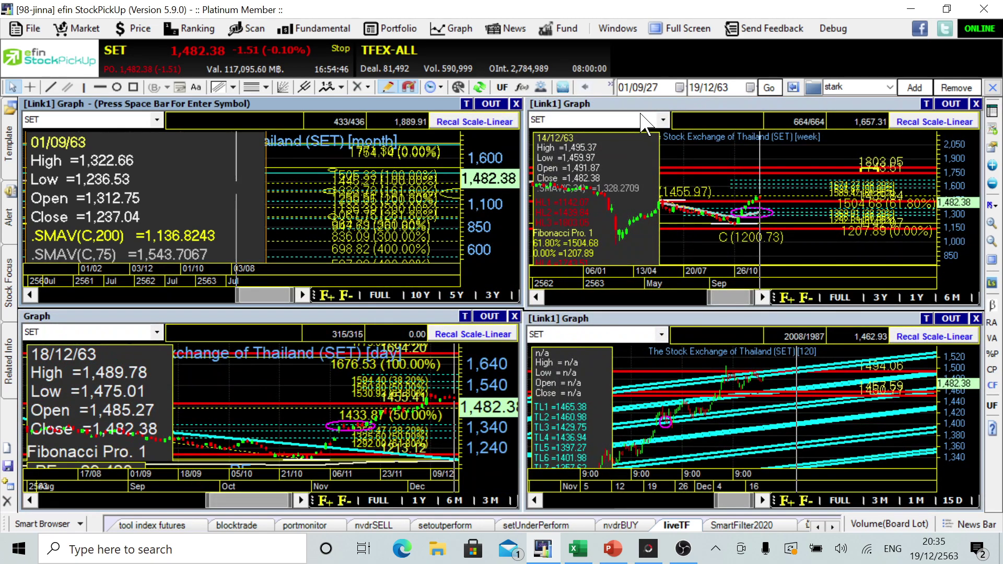
Step: Inspect the 08/09/63 candle on the enlarged SET weekly chart and restore the multi-chart layout
{"action": "double_click", "coordinate": [638, 104]}
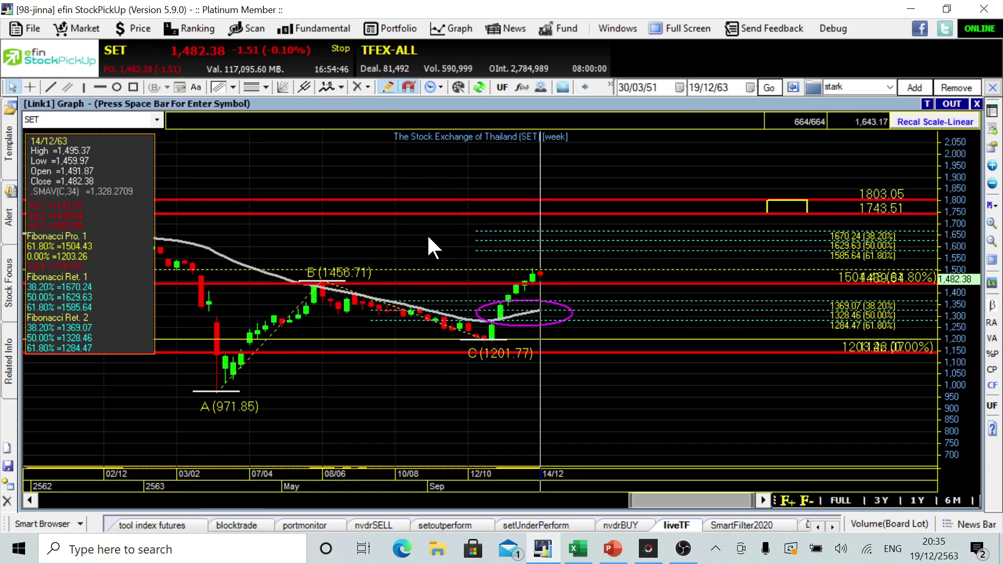
{"action": "left_click", "coordinate": [427, 234]}
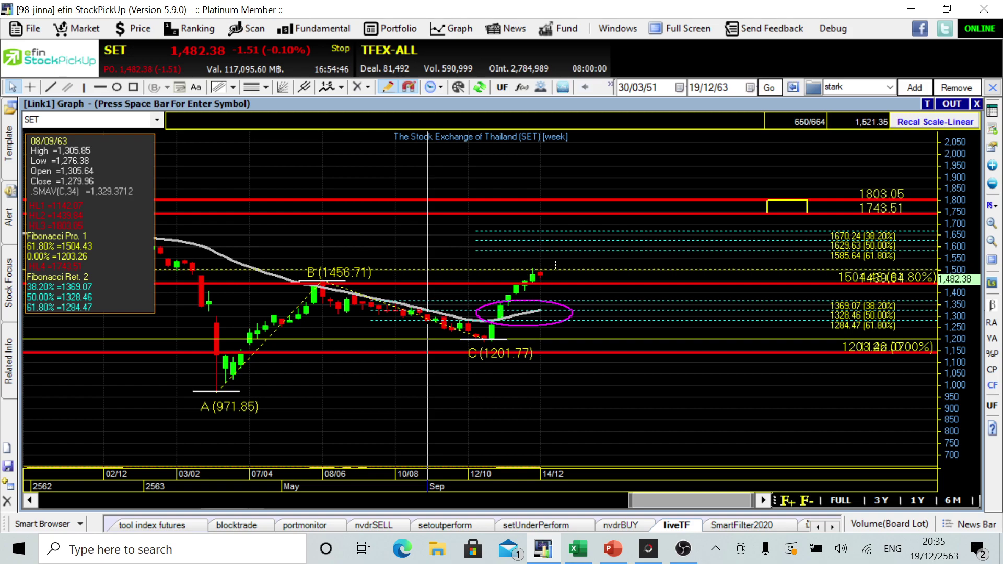
{"action": "double_click", "coordinate": [527, 102]}
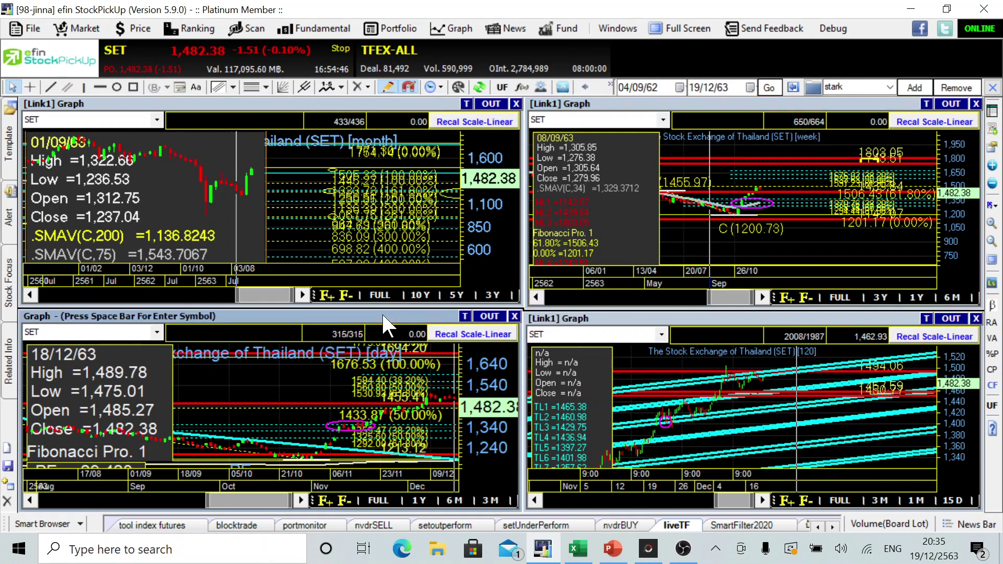
Step: Examine the enlarged SET daily chart with its Fibonacci levels over a longer date range, including the 09/11/63 candle, and restore the layout
{"action": "double_click", "coordinate": [383, 316]}
{"action": "left_click", "coordinate": [30, 500]}
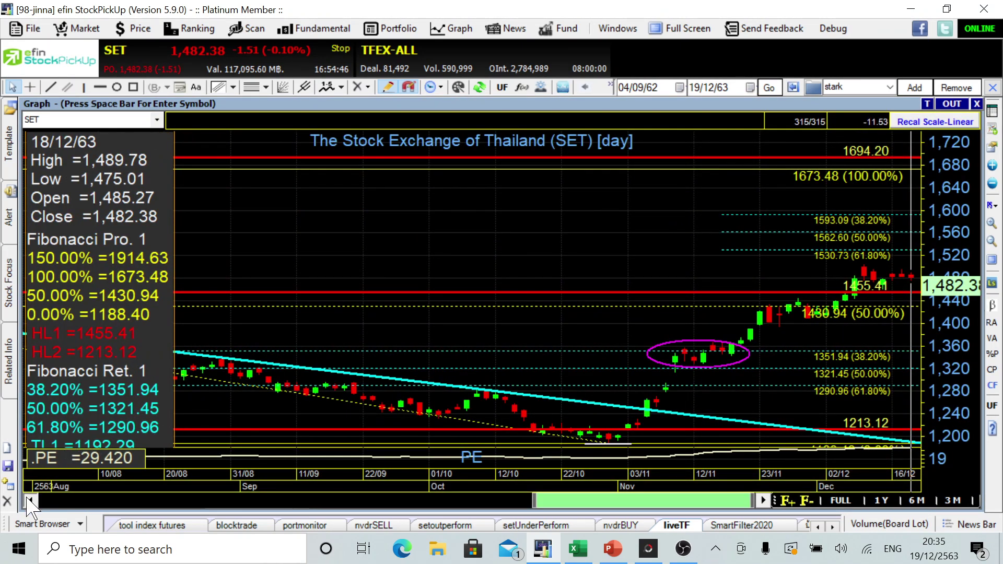
{"action": "left_click", "coordinate": [29, 500]}
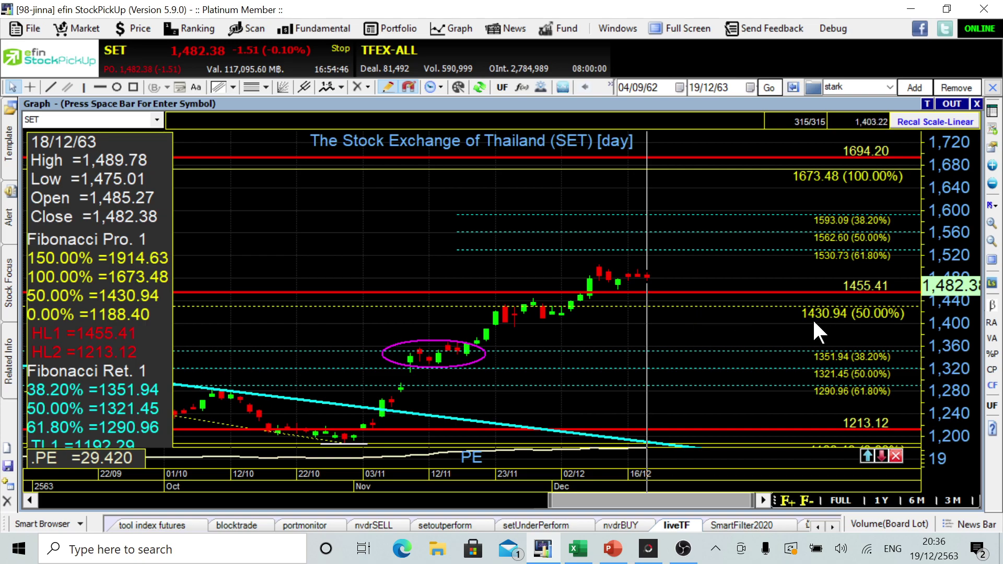
{"action": "left_click", "coordinate": [399, 238]}
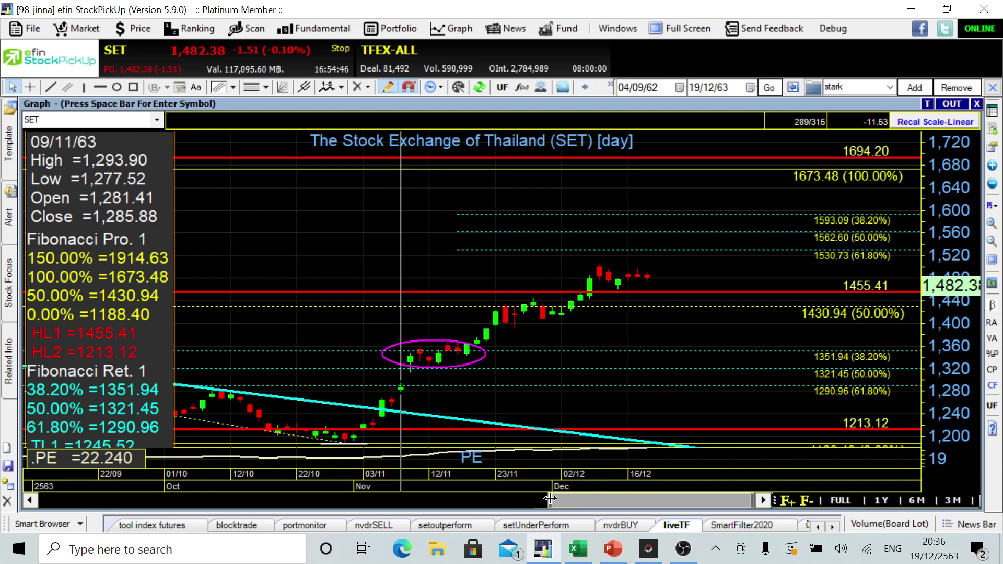
{"action": "left_click_drag", "start_coordinate": [550, 500], "coordinate": [457, 493]}
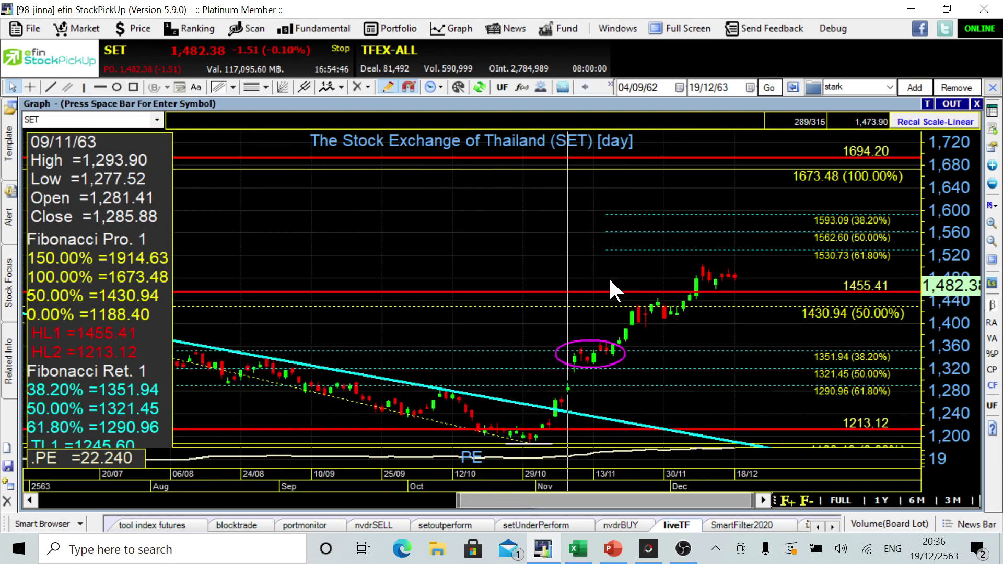
{"action": "left_click", "coordinate": [31, 501]}
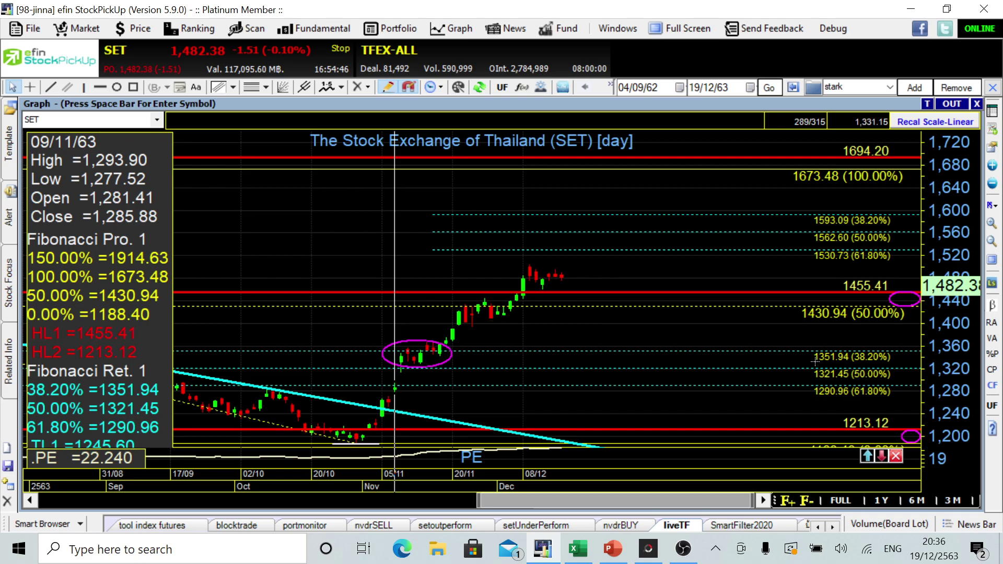
{"action": "double_click", "coordinate": [552, 105]}
Step: Enlarge the SET 120-minute chart and inspect its trend-line values at the 18/12/63 15:00 candle and the periods just after it
{"action": "double_click", "coordinate": [630, 320]}
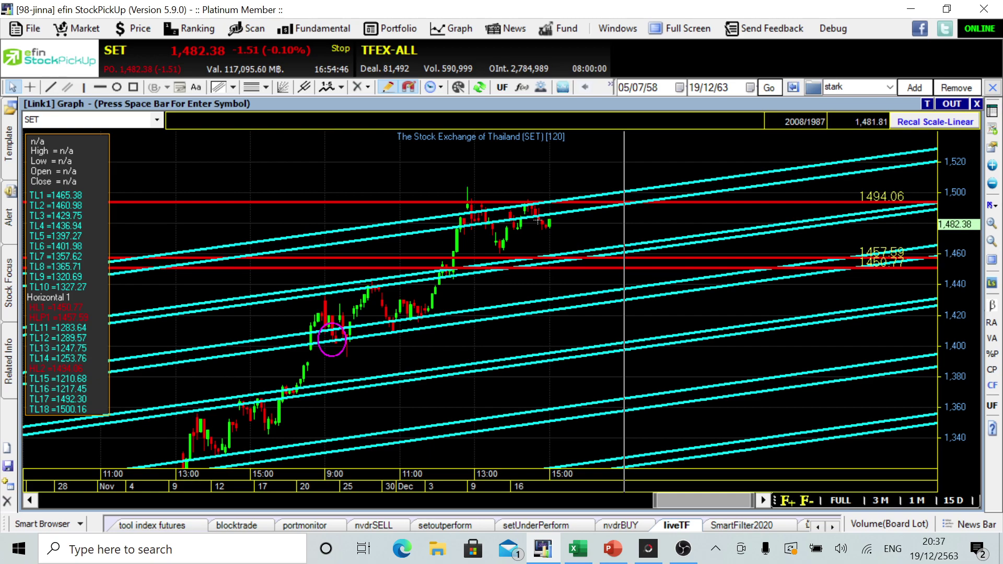
{"action": "double_click", "coordinate": [473, 101]}
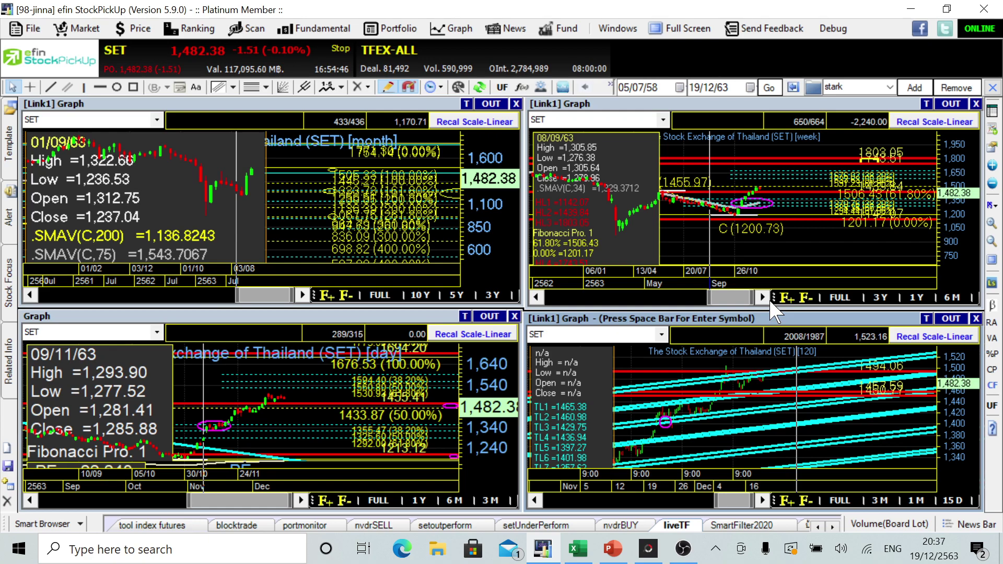
{"action": "double_click", "coordinate": [708, 316]}
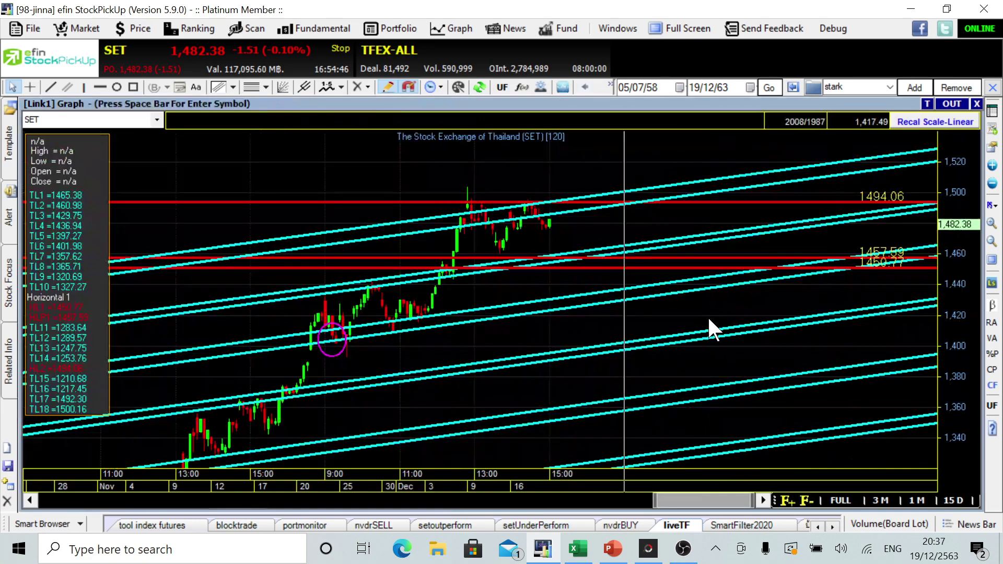
{"action": "left_click", "coordinate": [556, 241]}
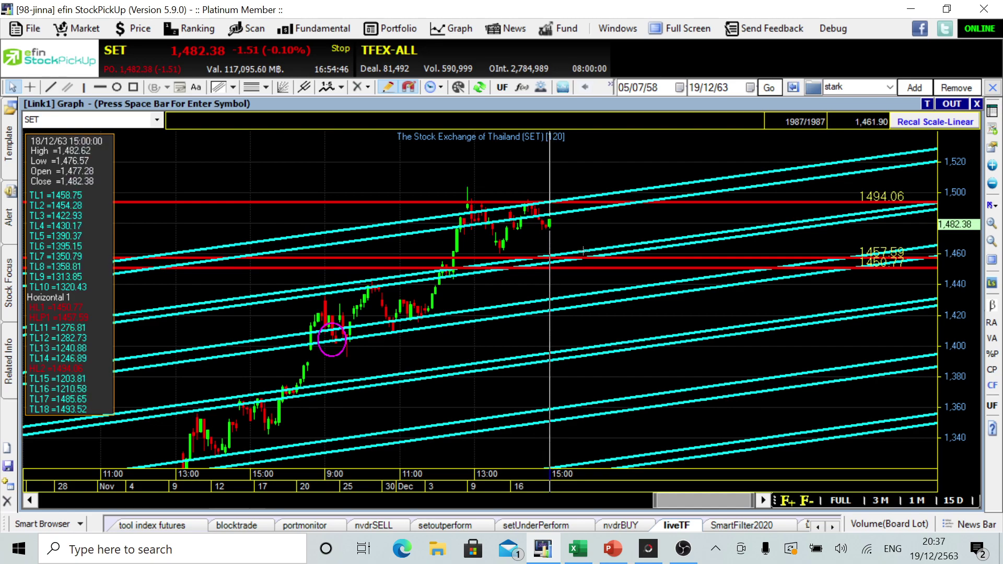
{"action": "key", "text": "Right"}
{"action": "key", "text": "Right"}
{"action": "key", "text": "Right"}
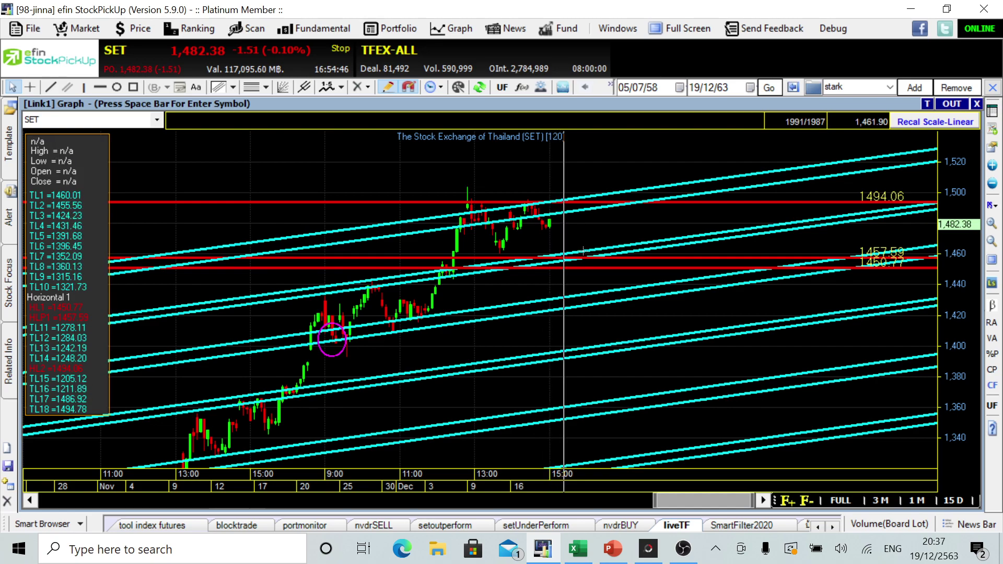
Step: Move the uppermost red horizontal line on the SET 120-minute chart to about 1,495.59
{"action": "left_click", "coordinate": [775, 202]}
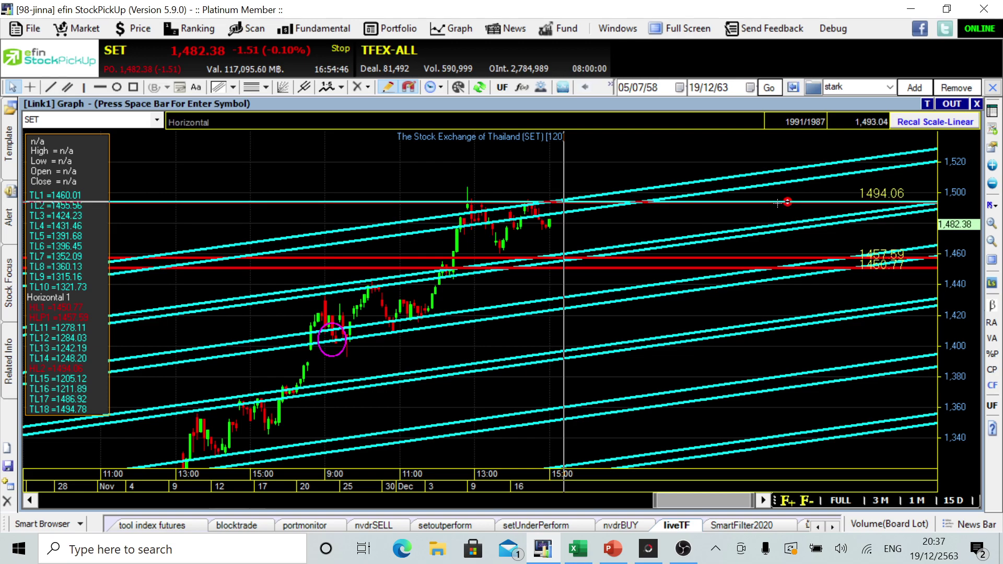
{"action": "left_click", "coordinate": [779, 203]}
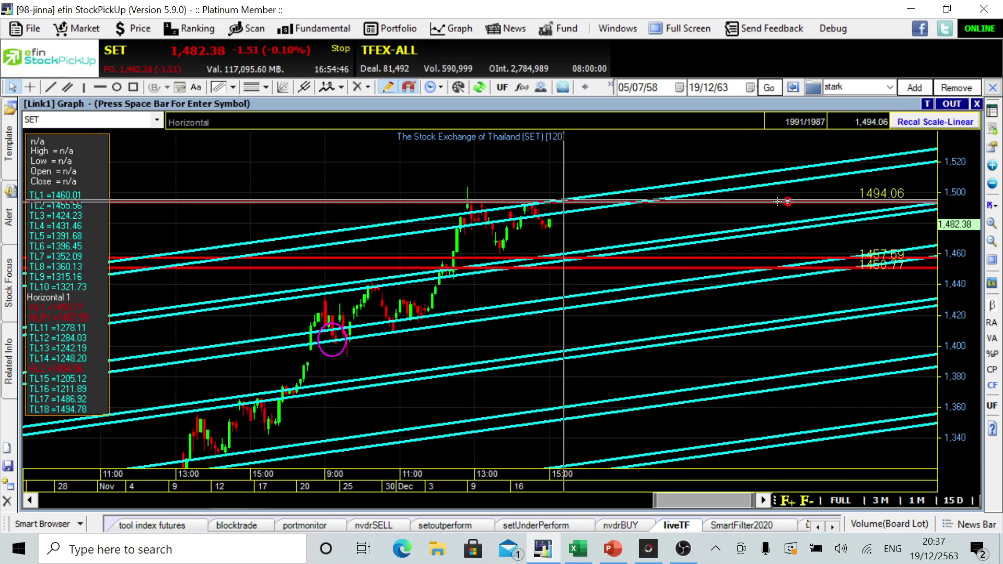
{"action": "left_click_drag", "start_coordinate": [778, 202], "coordinate": [779, 199]}
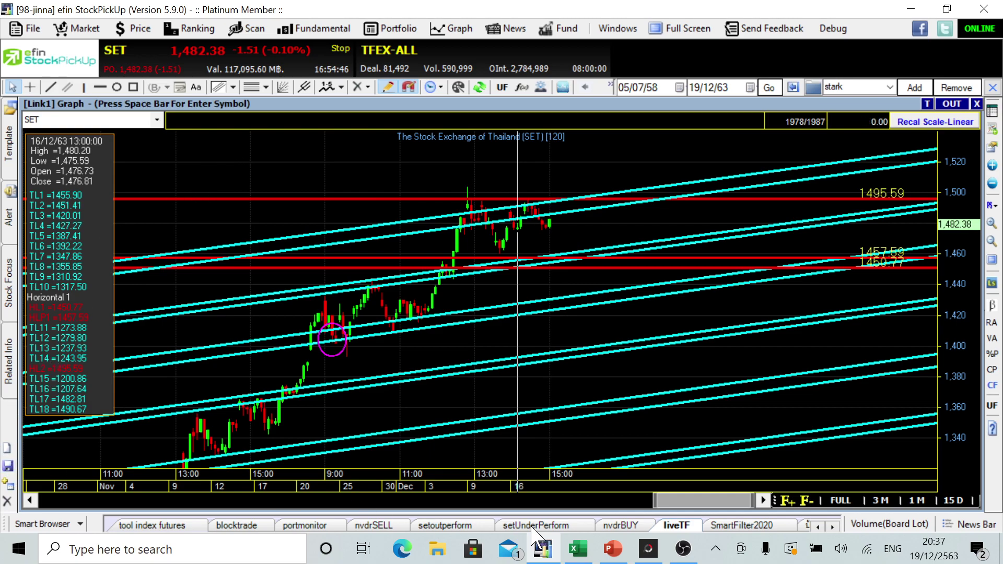
Step: Switch to PowerPoint and compare the index levels and note on slide 10 with the SET 120-minute chart in efin StockPickUp
{"action": "left_click", "coordinate": [613, 549]}
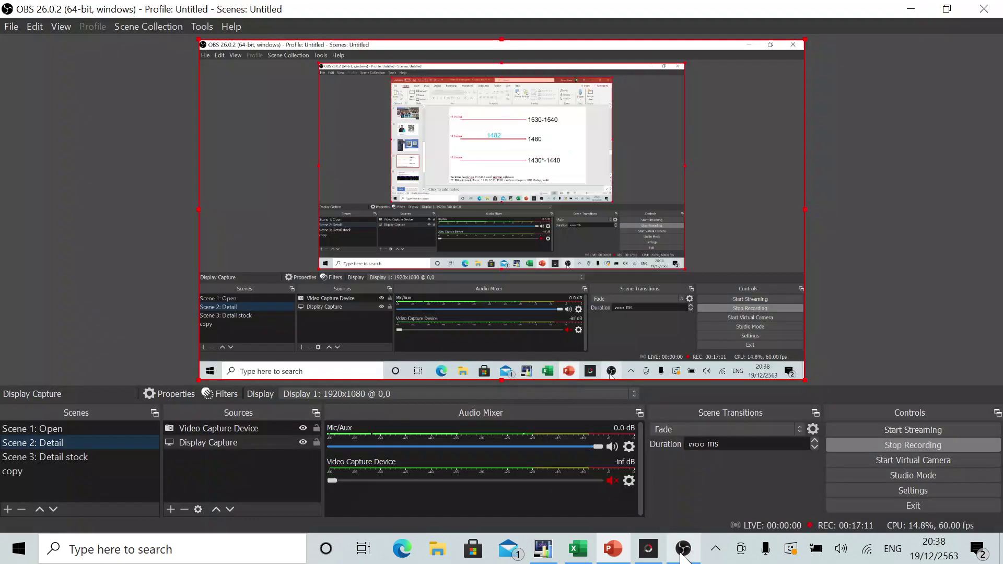
{"action": "left_click", "coordinate": [682, 554]}
{"action": "left_click", "coordinate": [682, 554]}
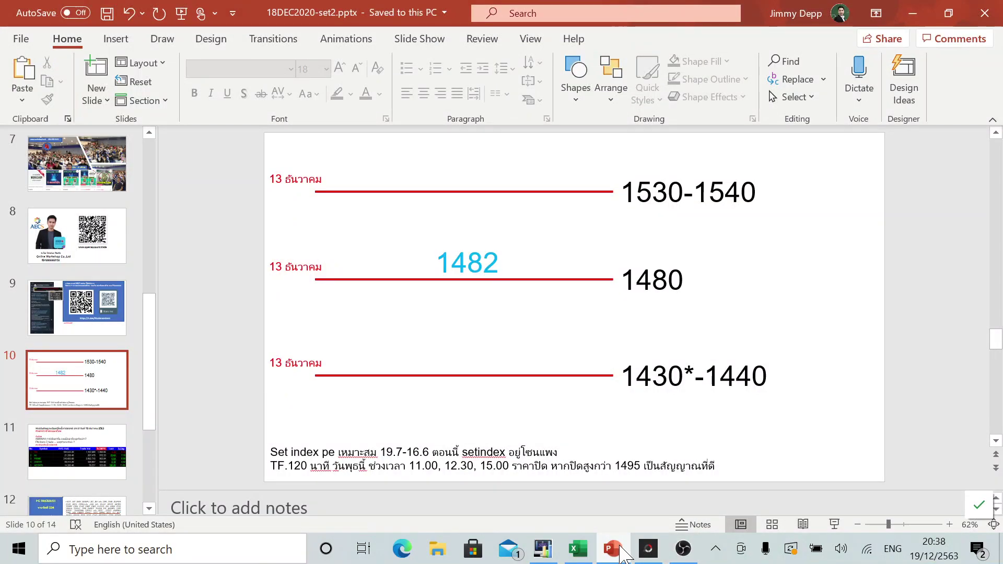
{"action": "left_click", "coordinate": [543, 548]}
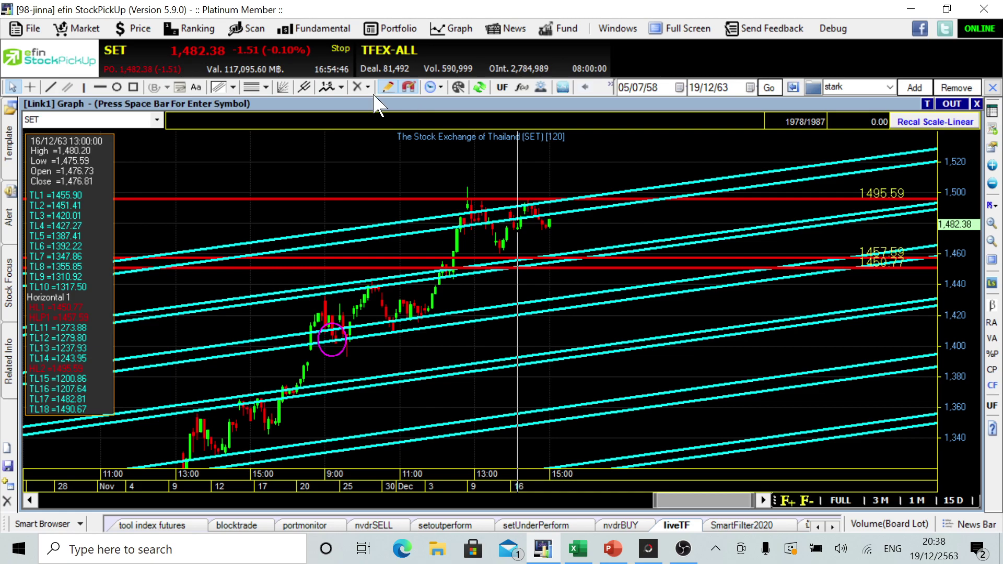
{"action": "left_click", "coordinate": [619, 555]}
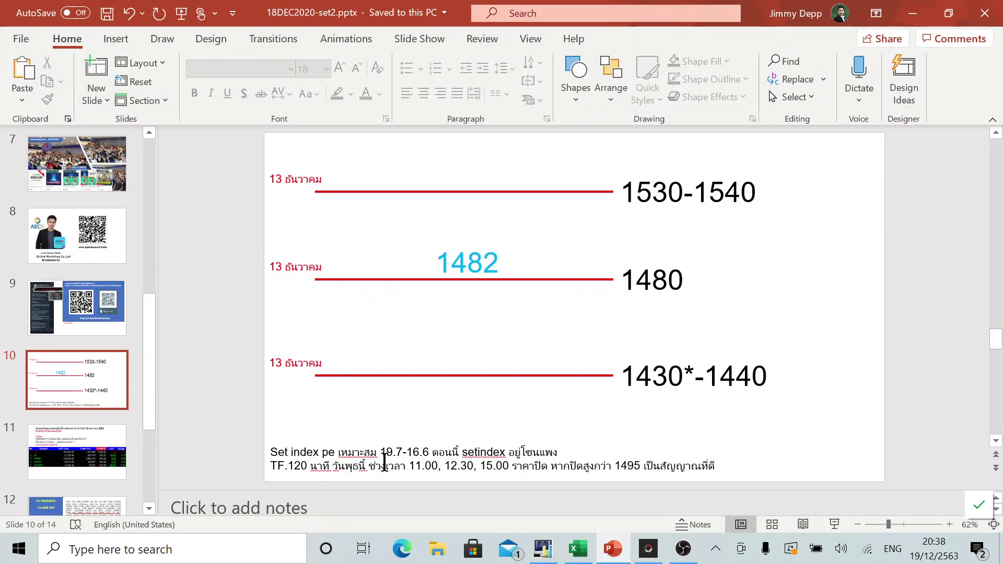
Step: Set the weekday in the TF.120 note on slide 10 to วันจันทร์นี้ and save the presentation
{"action": "left_click", "coordinate": [360, 464]}
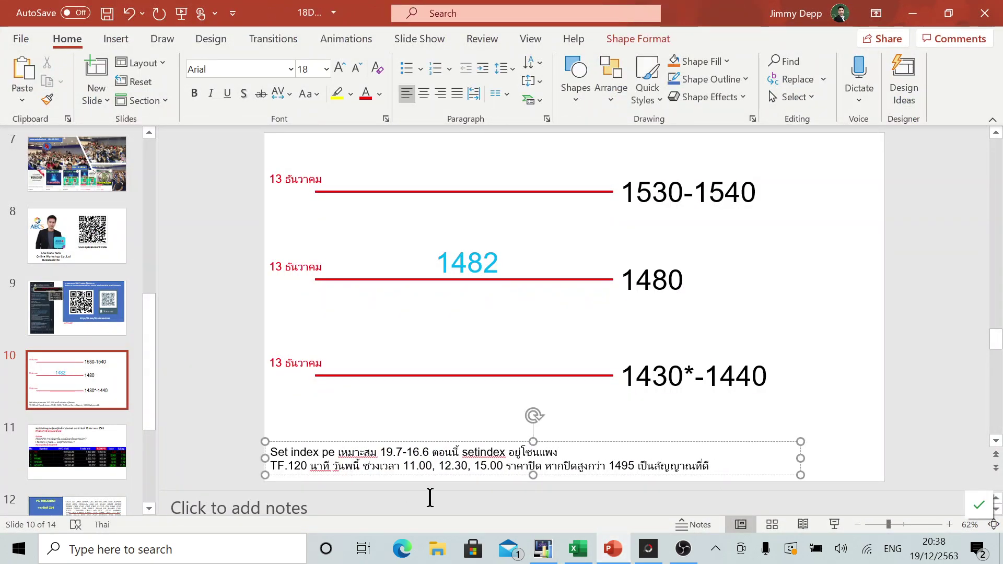
{"action": "key", "text": "BackSpace"}
{"action": "key", "text": "BackSpace"}
{"action": "key", "text": "BackSpace"}
{"action": "type", "text": "0yo"}
{"action": "key", "text": "BackSpace"}
{"action": "key", "text": "BackSpace"}
{"action": "key", "text": "BackSpace"}
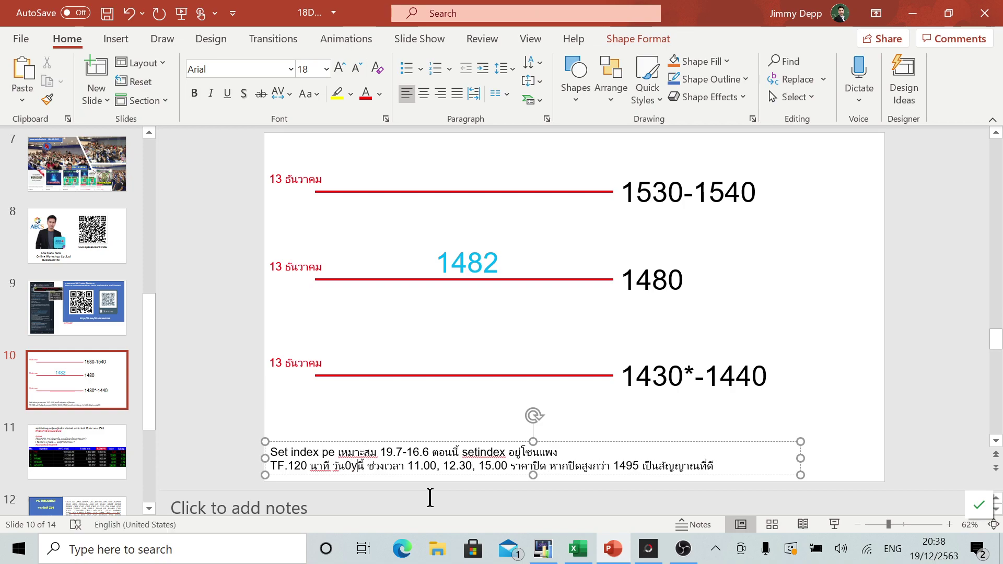
{"action": "key", "text": "grave"}
{"action": "type", "text": "จันทร์"}
{"action": "type", "text": "ร์"}
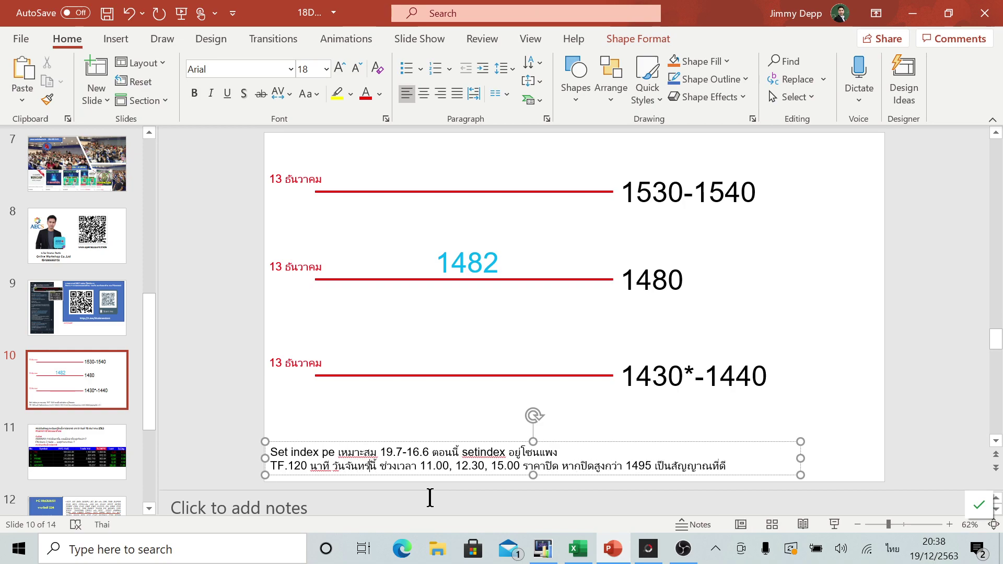
{"action": "key", "text": "grave"}
{"action": "left_click", "coordinate": [236, 414]}
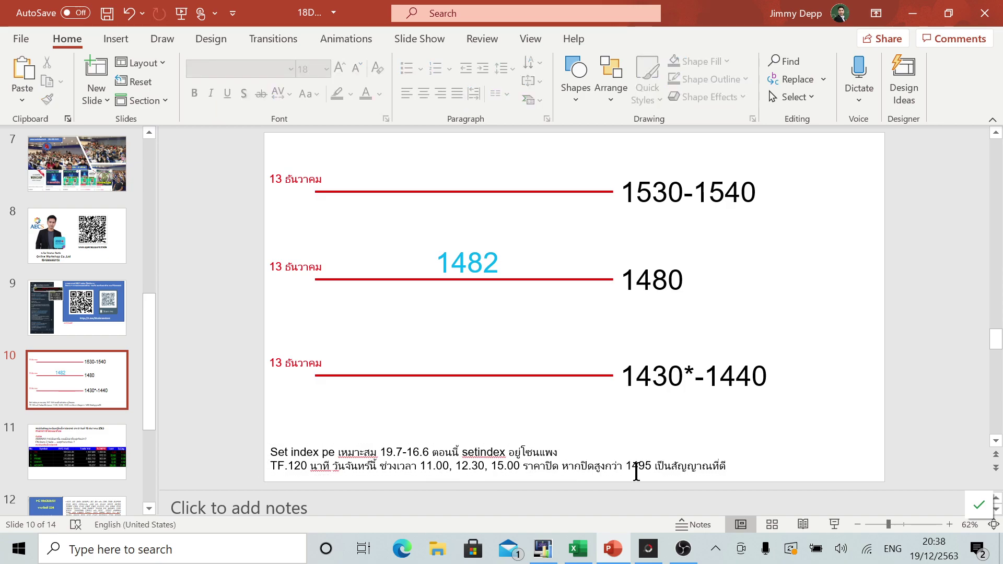
{"action": "left_click", "coordinate": [107, 15]}
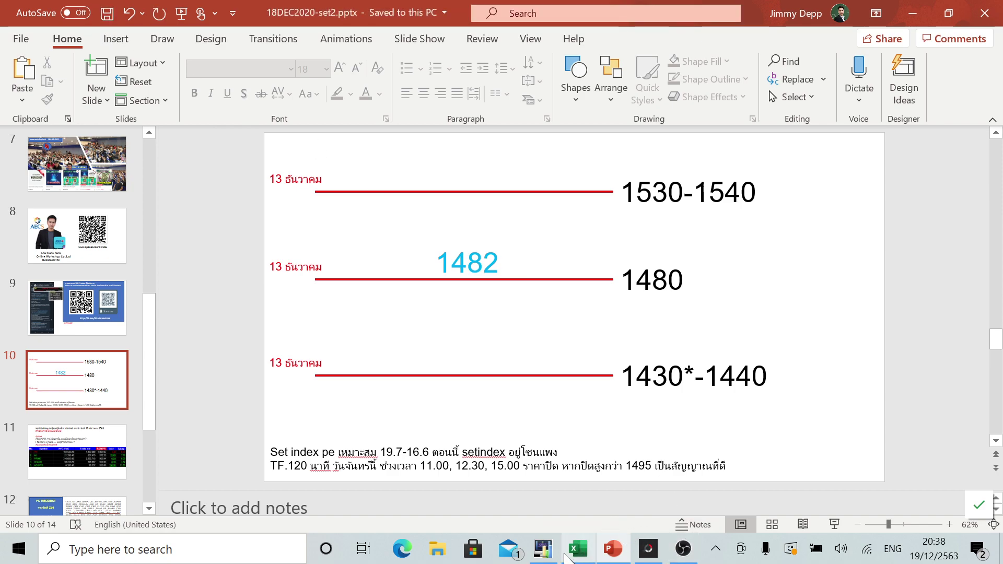
Step: Switch back to efin StockPickUp, restore the multi-chart layout and open the Csector workspace
{"action": "left_click", "coordinate": [544, 549]}
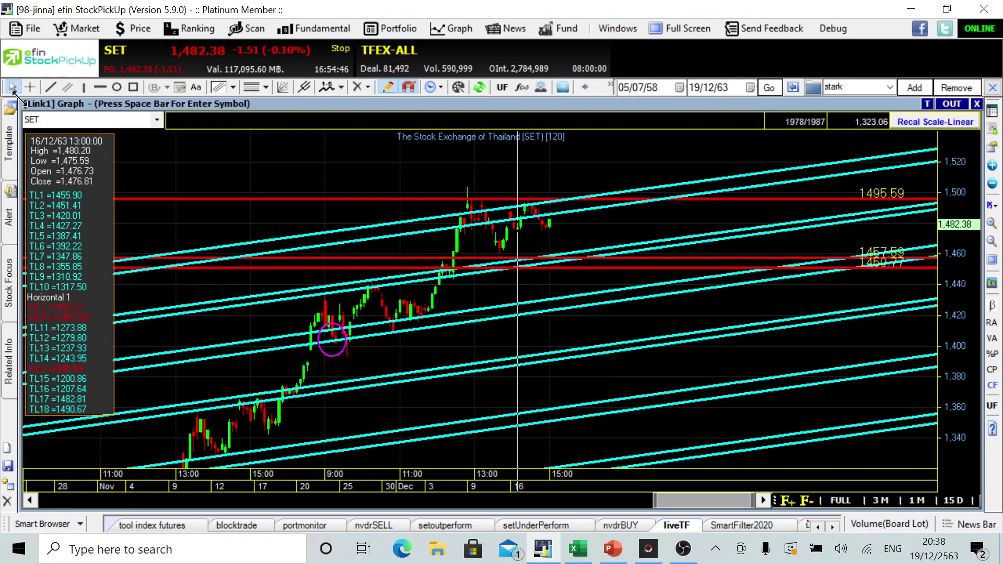
{"action": "left_click_drag", "start_coordinate": [19, 97], "coordinate": [523, 312]}
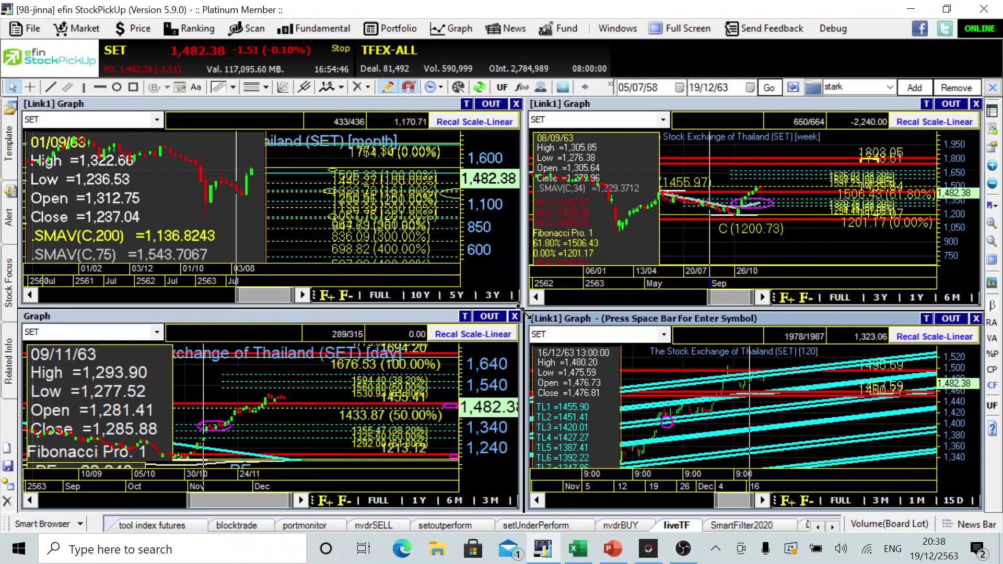
{"action": "left_click", "coordinate": [833, 526]}
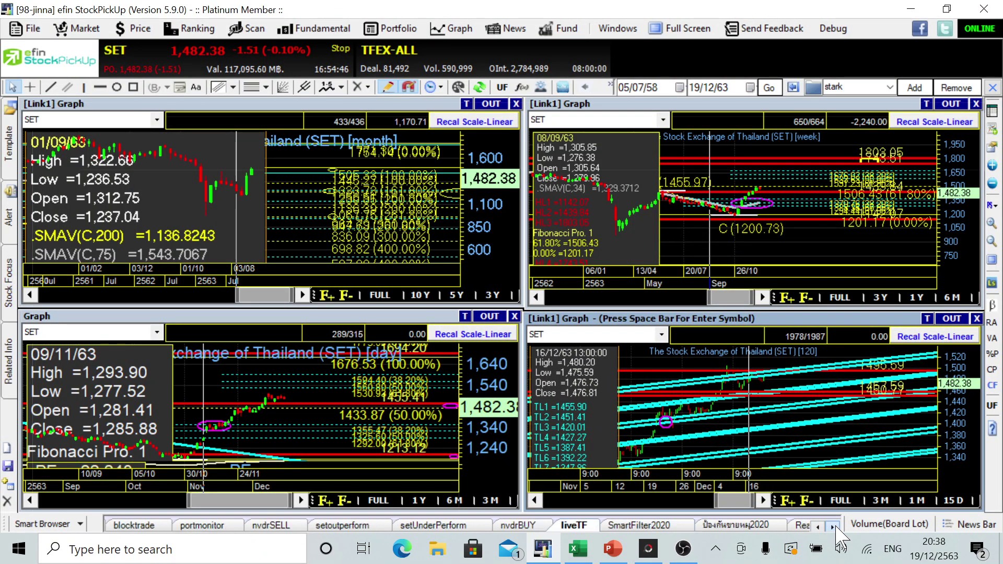
{"action": "left_click", "coordinate": [834, 527]}
{"action": "left_click", "coordinate": [833, 526]}
{"action": "left_click", "coordinate": [834, 527]}
{"action": "left_click", "coordinate": [834, 527]}
{"action": "left_click", "coordinate": [834, 527]}
{"action": "left_click", "coordinate": [833, 527]}
{"action": "left_click", "coordinate": [833, 527]}
{"action": "left_click", "coordinate": [834, 526]}
{"action": "left_click", "coordinate": [834, 527]}
{"action": "left_click", "coordinate": [833, 526]}
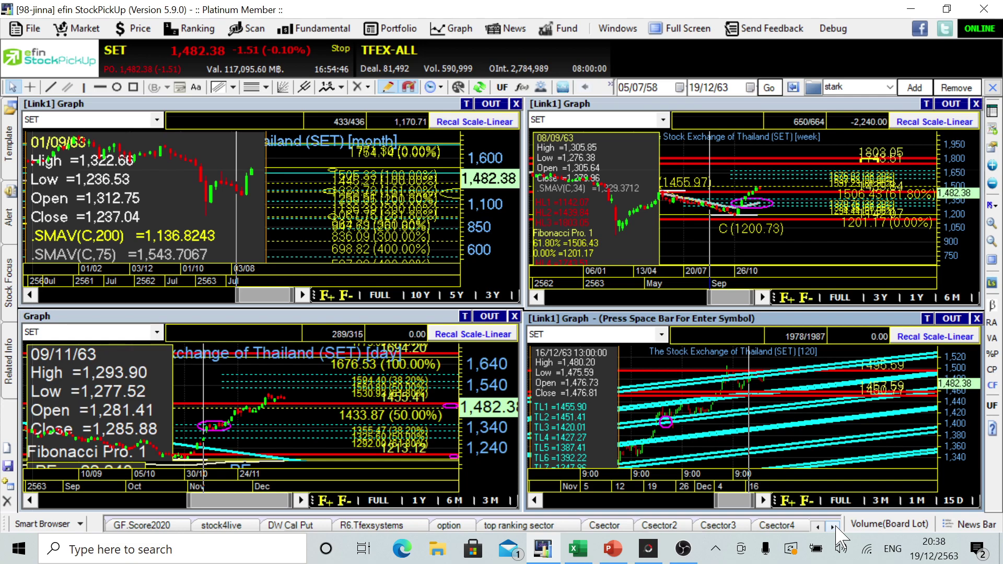
{"action": "left_click", "coordinate": [618, 525]}
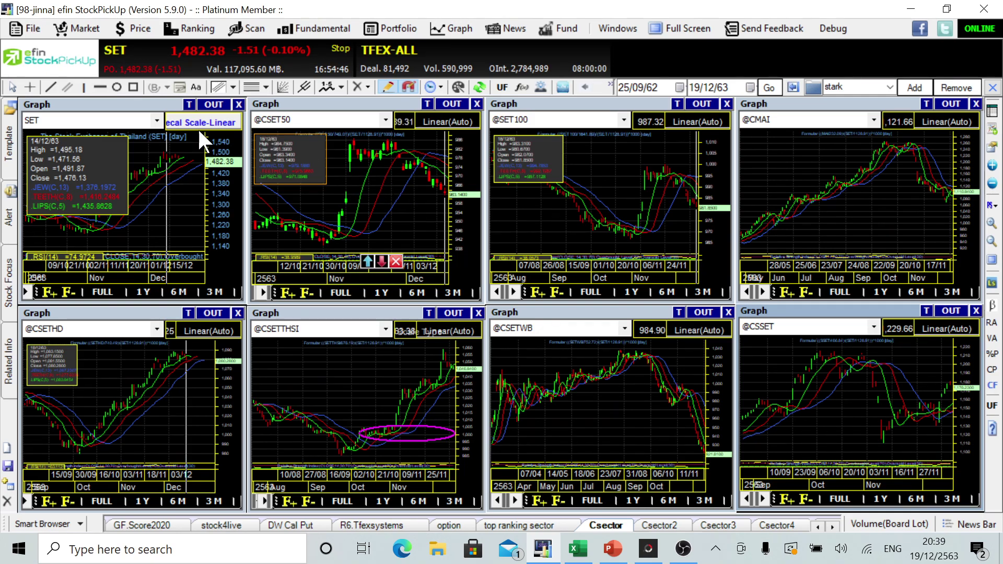
{"action": "double_click", "coordinate": [165, 109]}
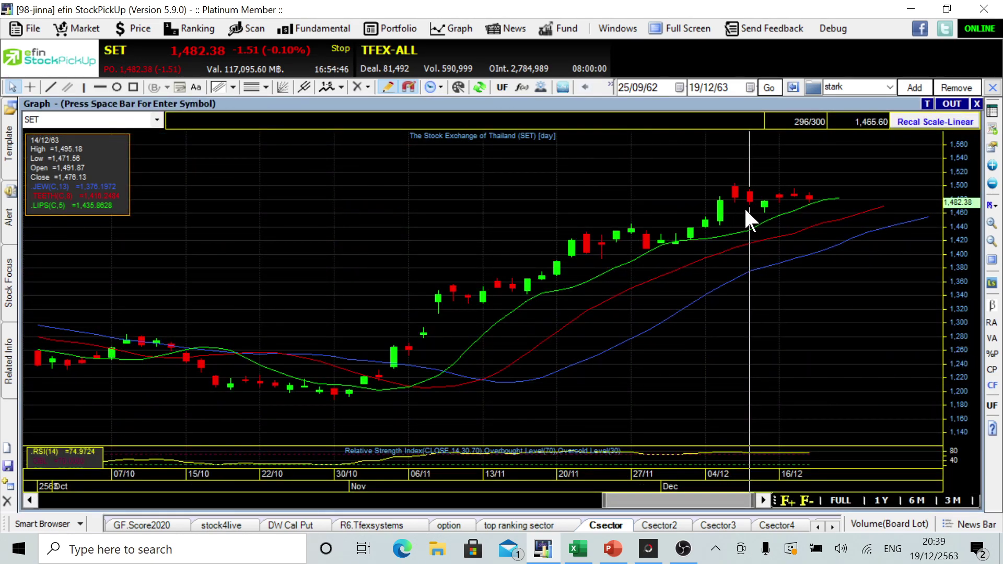
{"action": "double_click", "coordinate": [582, 103]}
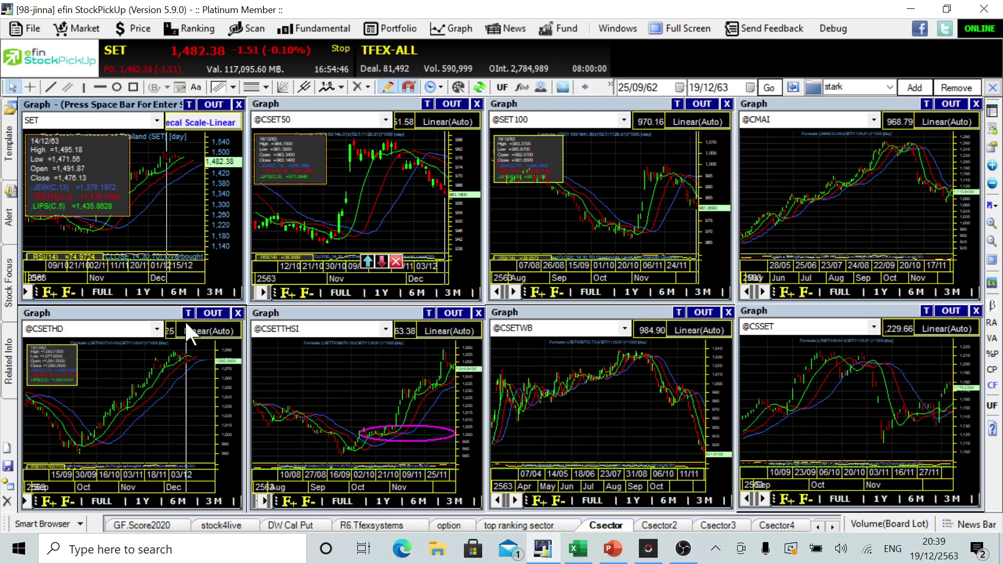
{"action": "double_click", "coordinate": [147, 314]}
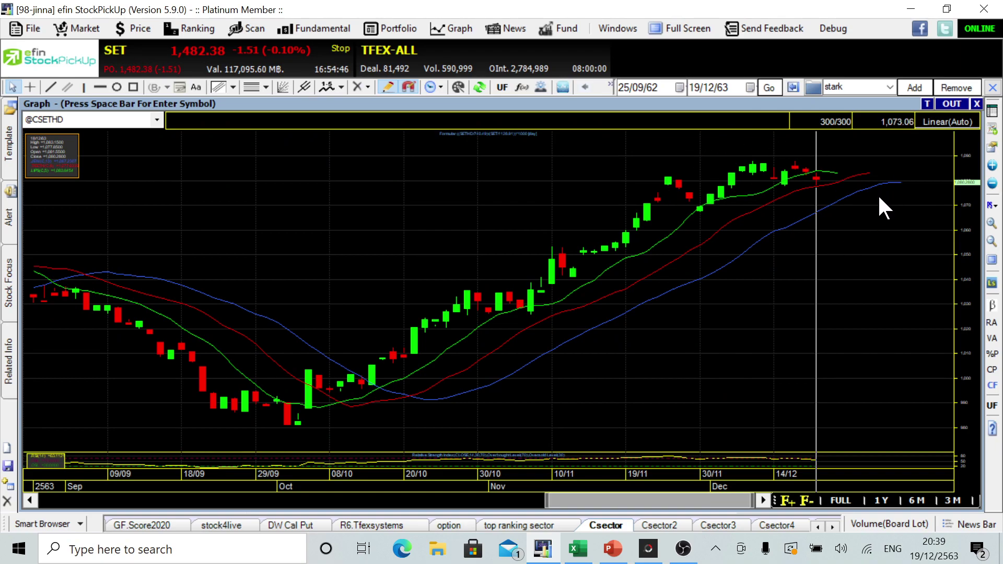
{"action": "double_click", "coordinate": [581, 102]}
{"action": "double_click", "coordinate": [370, 313]}
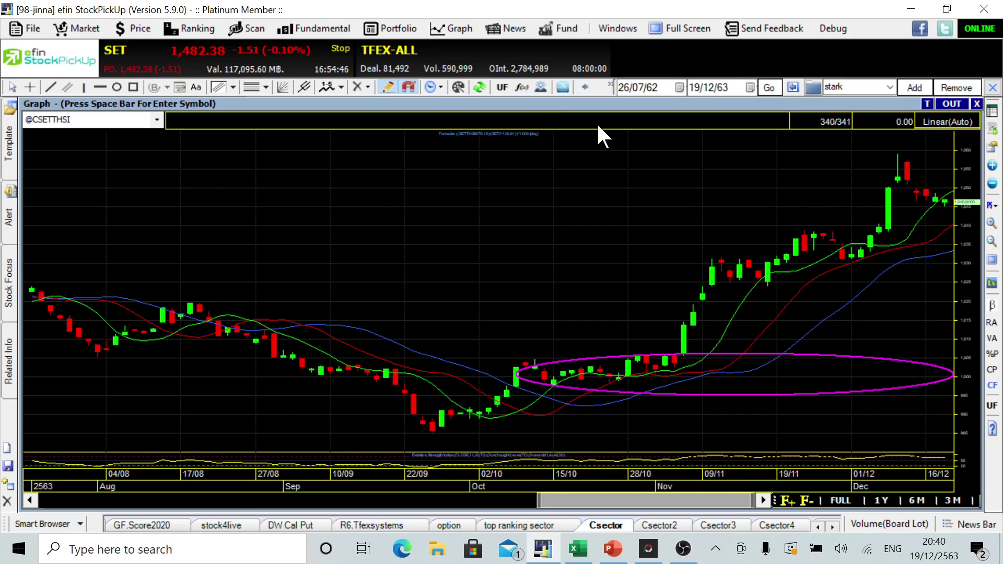
{"action": "double_click", "coordinate": [432, 103]}
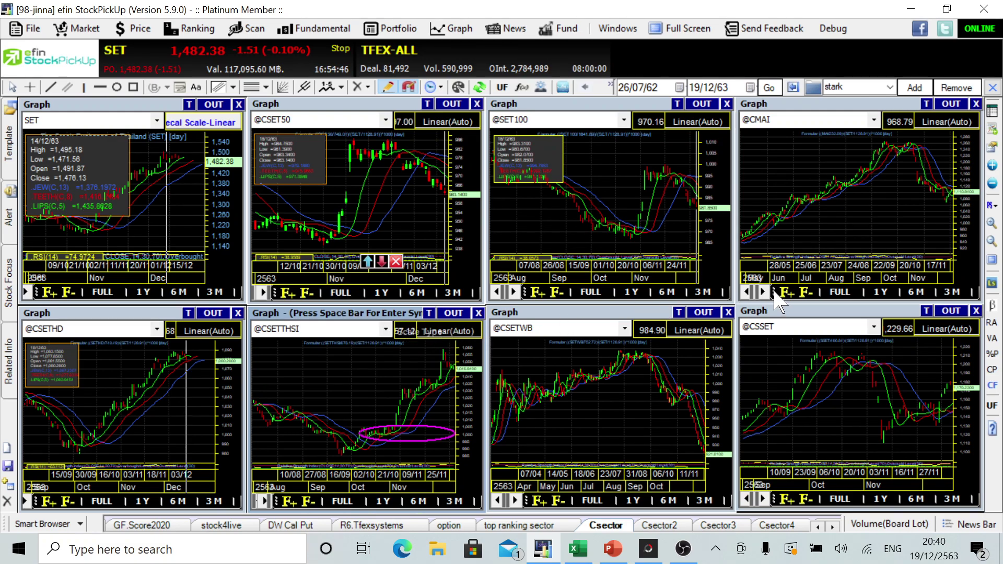
{"action": "double_click", "coordinate": [824, 311]}
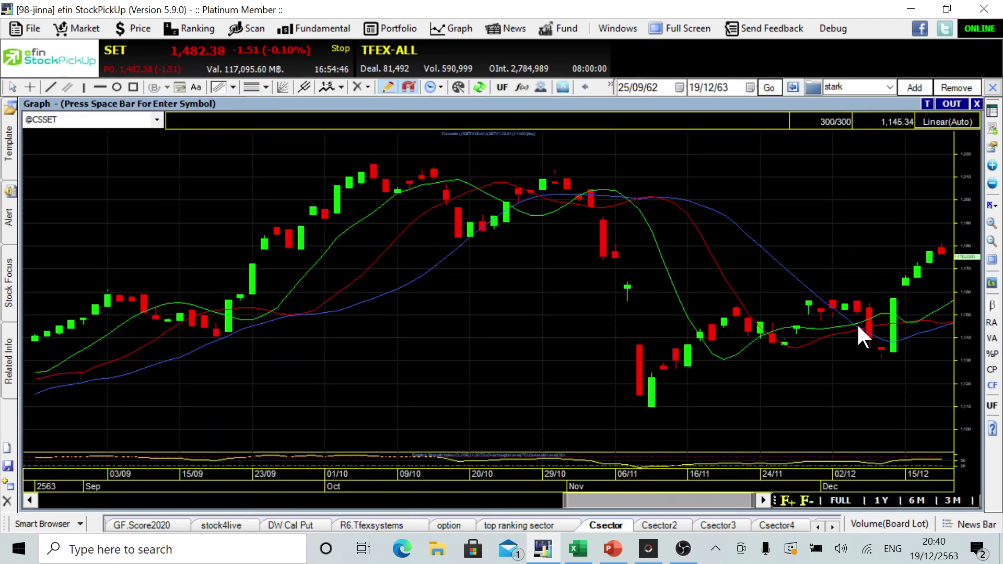
{"action": "double_click", "coordinate": [483, 104]}
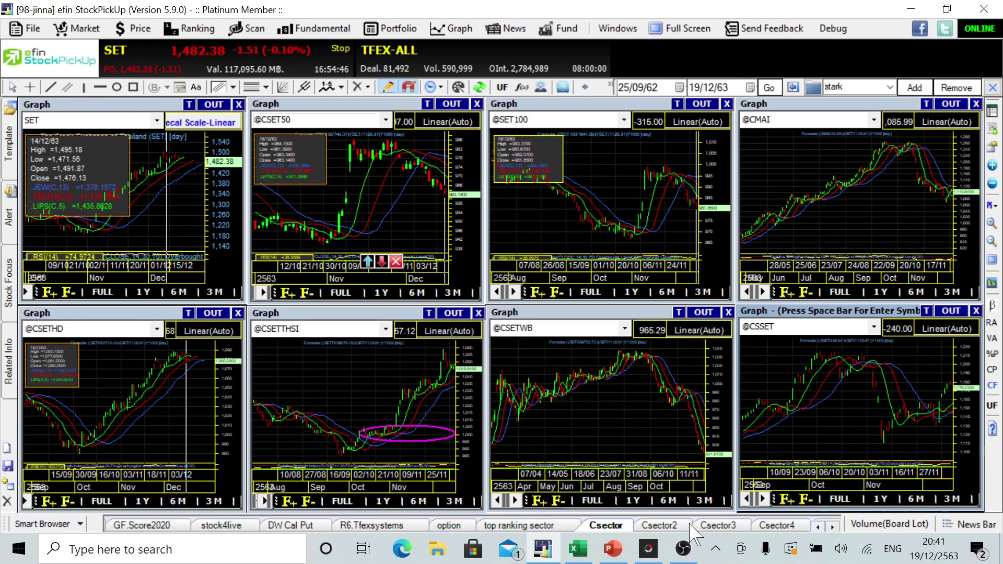
{"action": "left_click", "coordinate": [659, 525]}
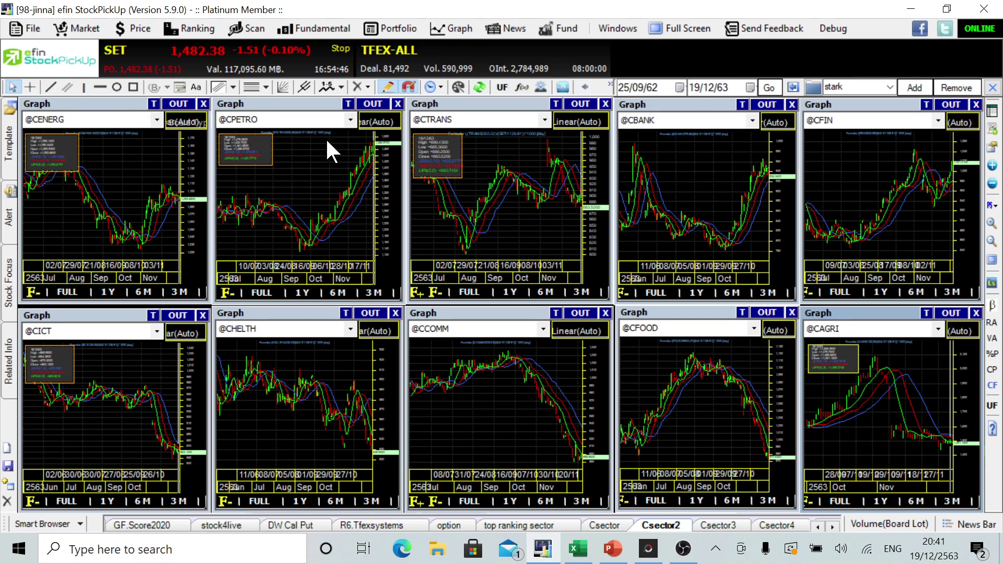
{"action": "double_click", "coordinate": [140, 106]}
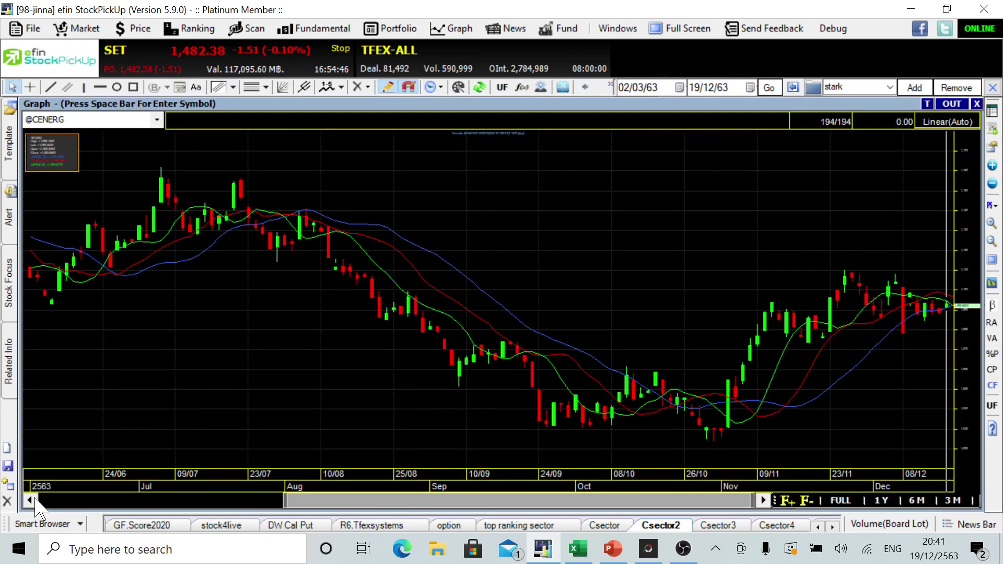
{"action": "scroll", "coordinate": [63, 437], "scroll_direction": "down", "scroll_amount": 5}
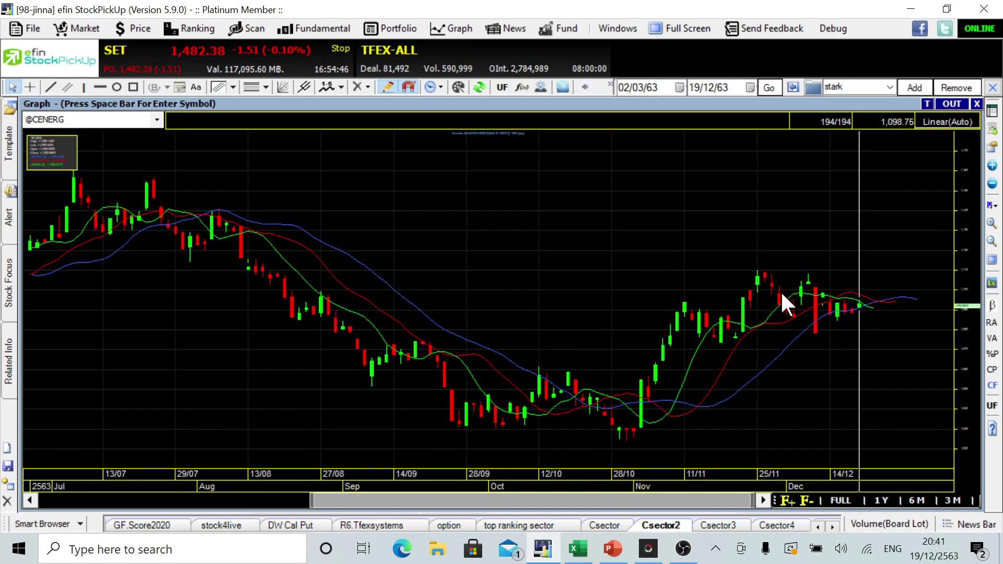
{"action": "double_click", "coordinate": [650, 105]}
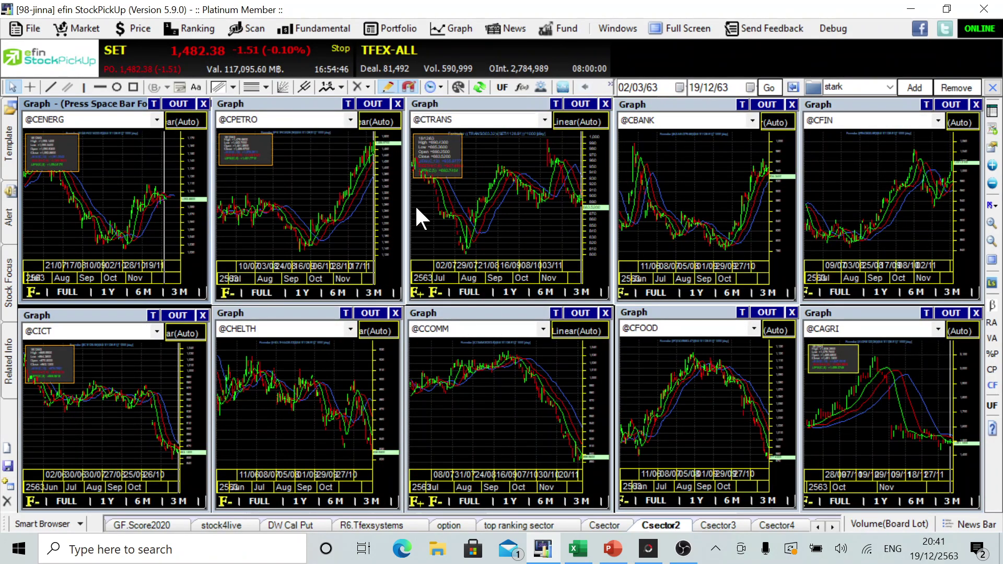
{"action": "double_click", "coordinate": [327, 105]}
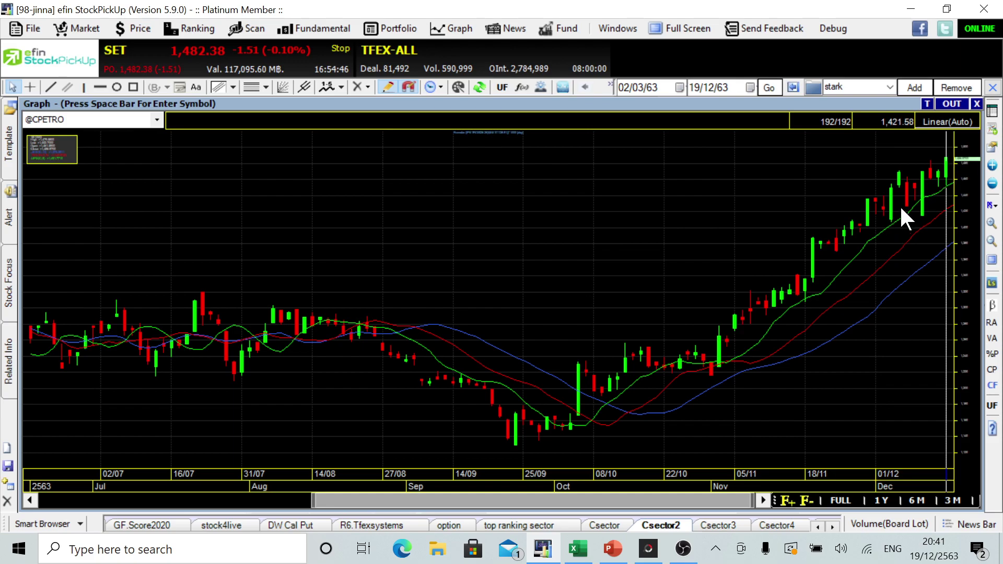
{"action": "double_click", "coordinate": [526, 103]}
{"action": "double_click", "coordinate": [689, 104]}
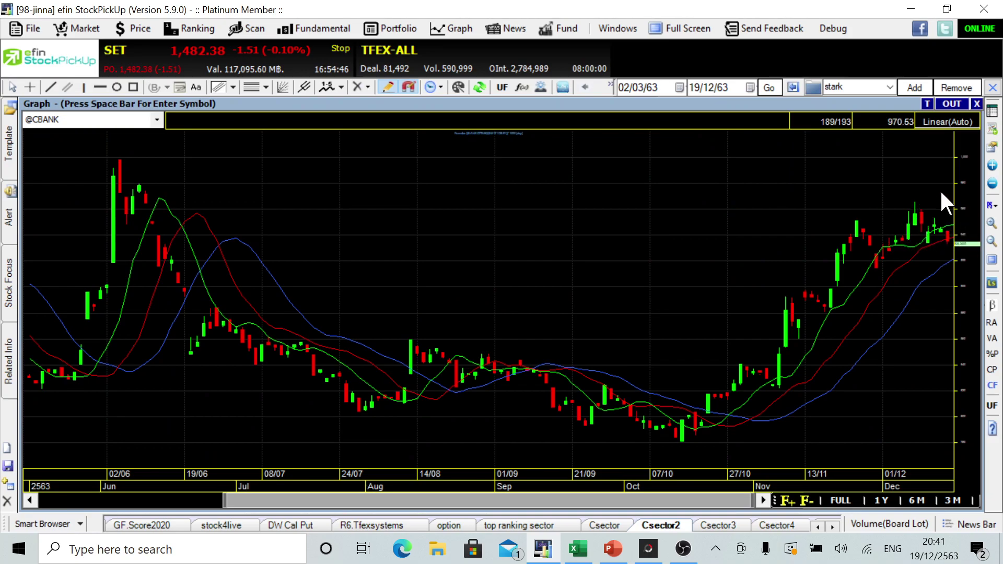
{"action": "double_click", "coordinate": [534, 103]}
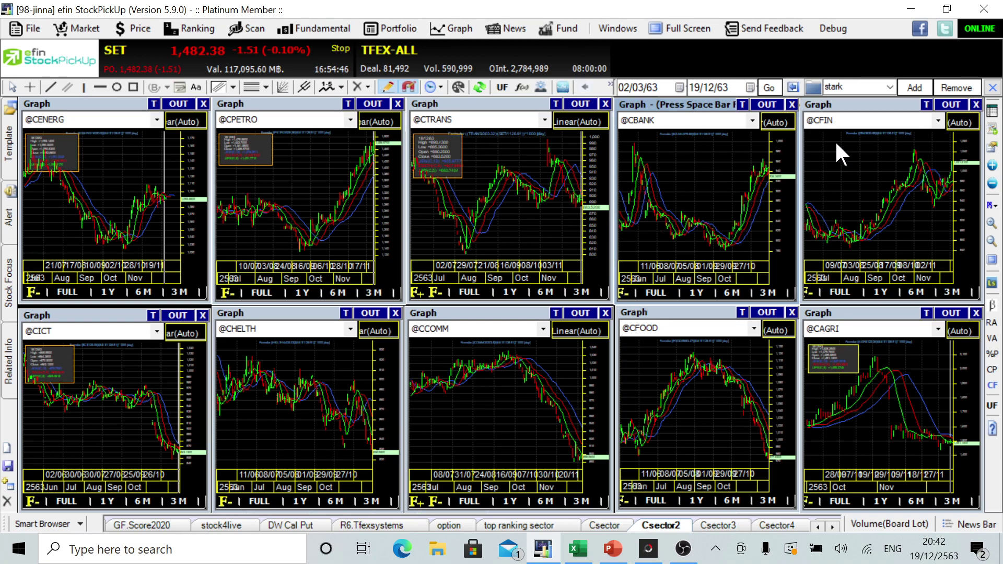
{"action": "double_click", "coordinate": [856, 107]}
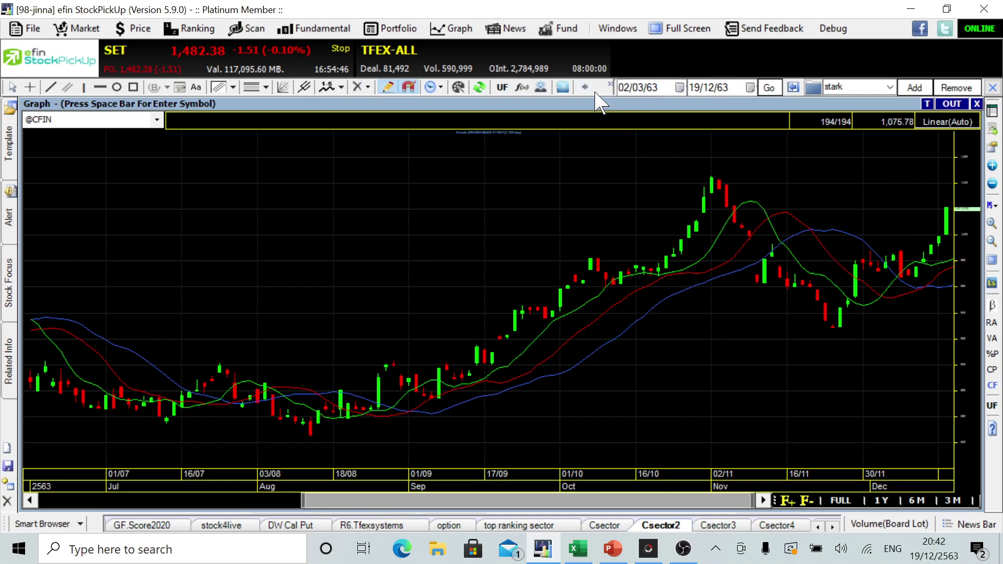
{"action": "double_click", "coordinate": [563, 106]}
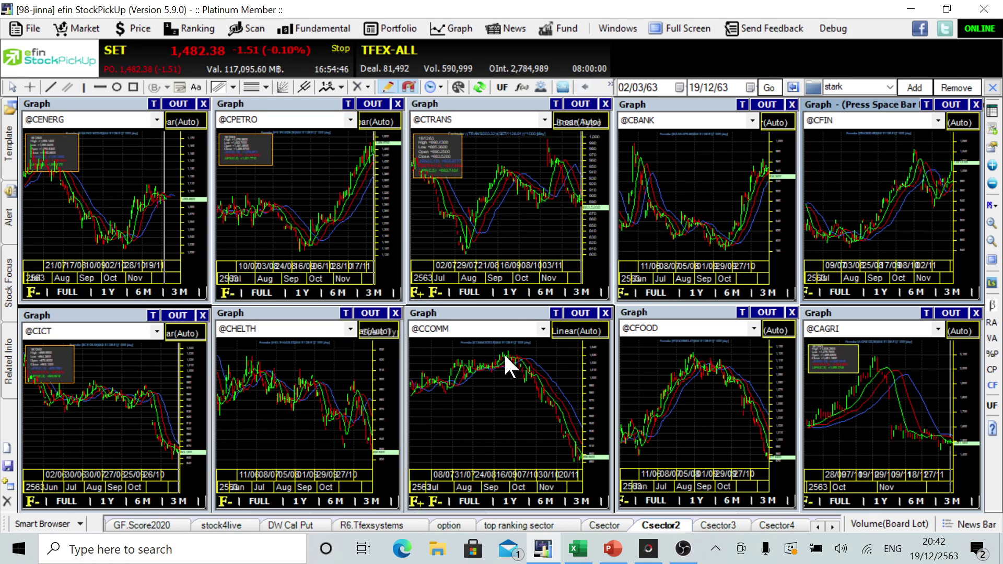
{"action": "left_click", "coordinate": [718, 525]}
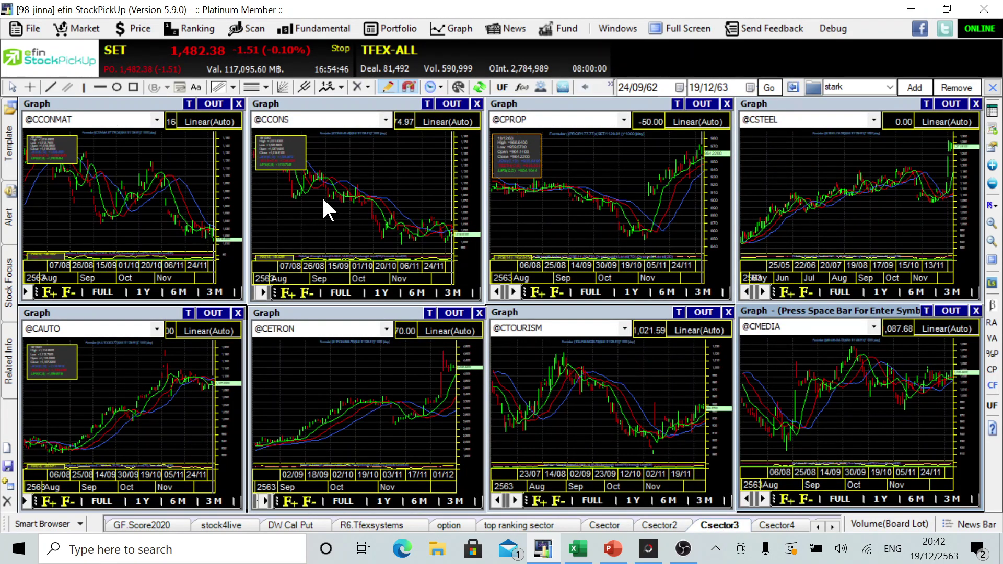
{"action": "double_click", "coordinate": [629, 104]}
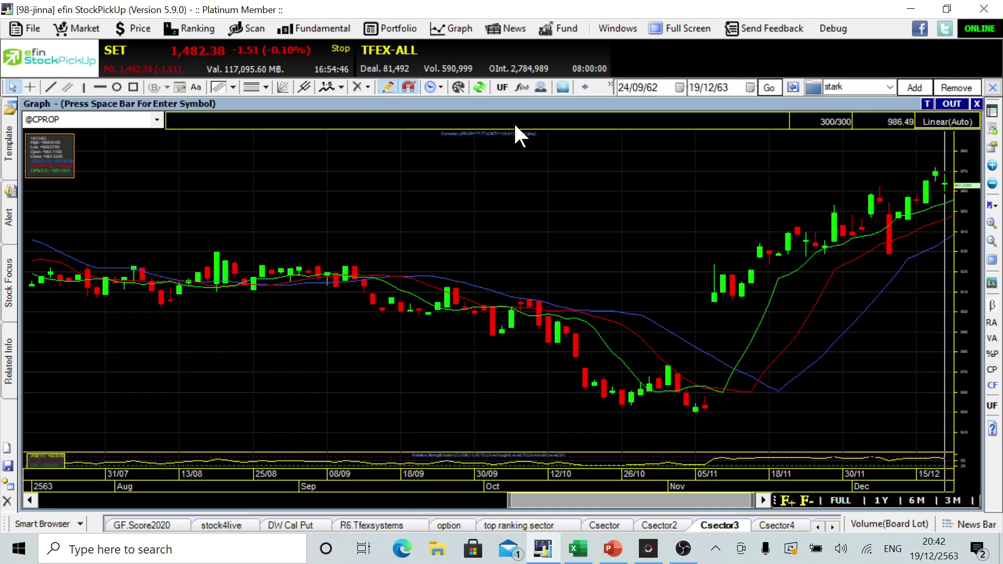
{"action": "double_click", "coordinate": [511, 104]}
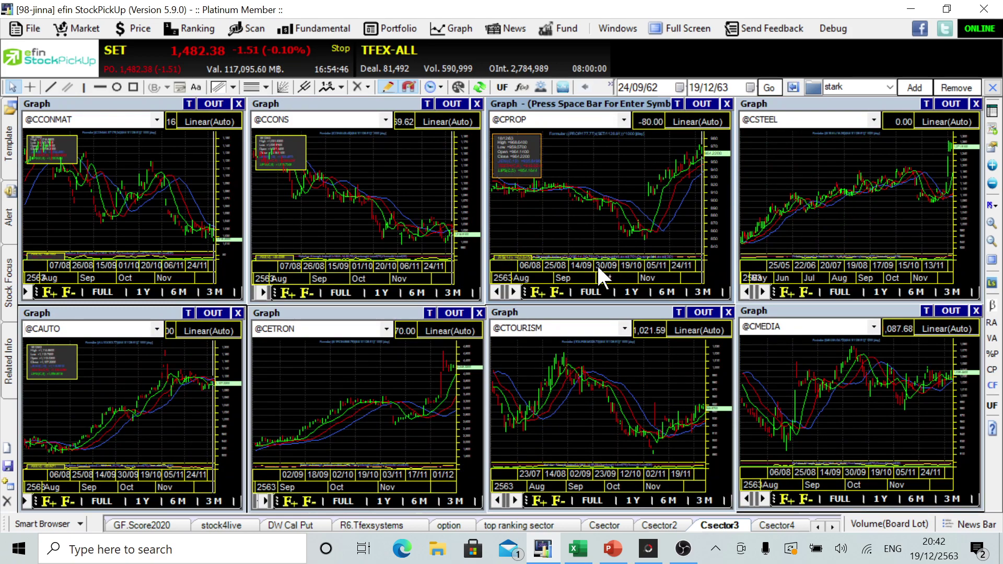
{"action": "double_click", "coordinate": [384, 319]}
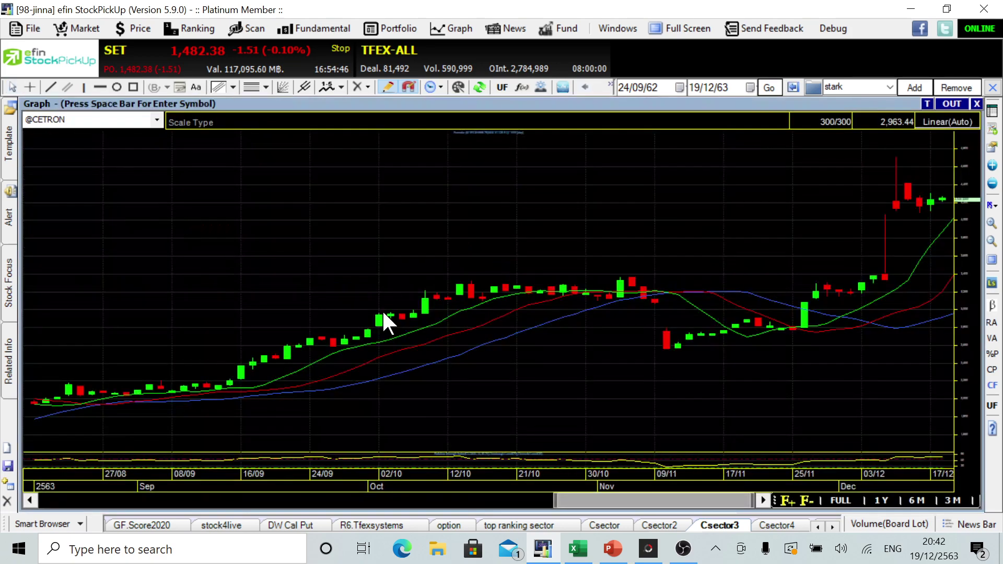
{"action": "double_click", "coordinate": [503, 102]}
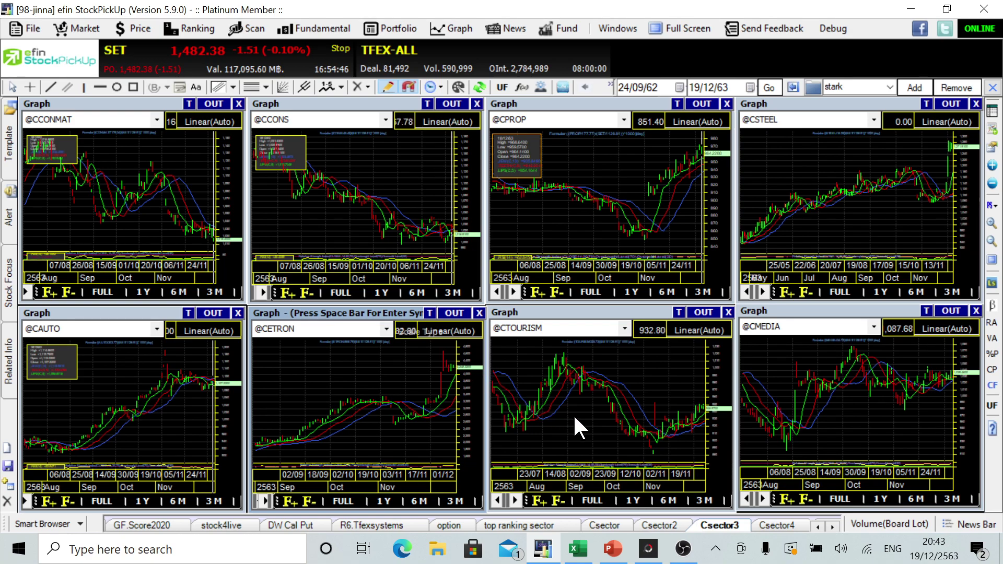
{"action": "left_click", "coordinate": [656, 527]}
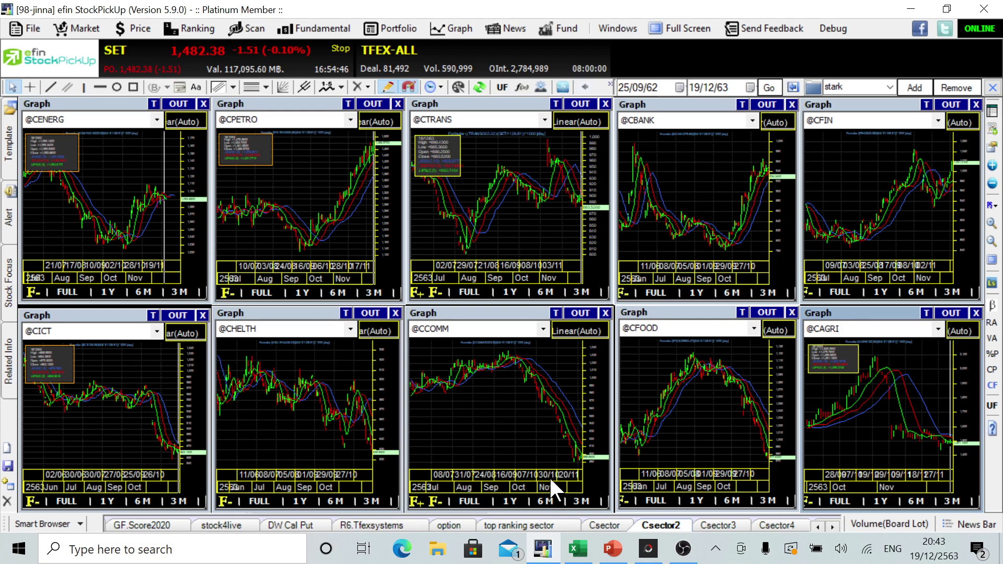
{"action": "left_click", "coordinate": [716, 526]}
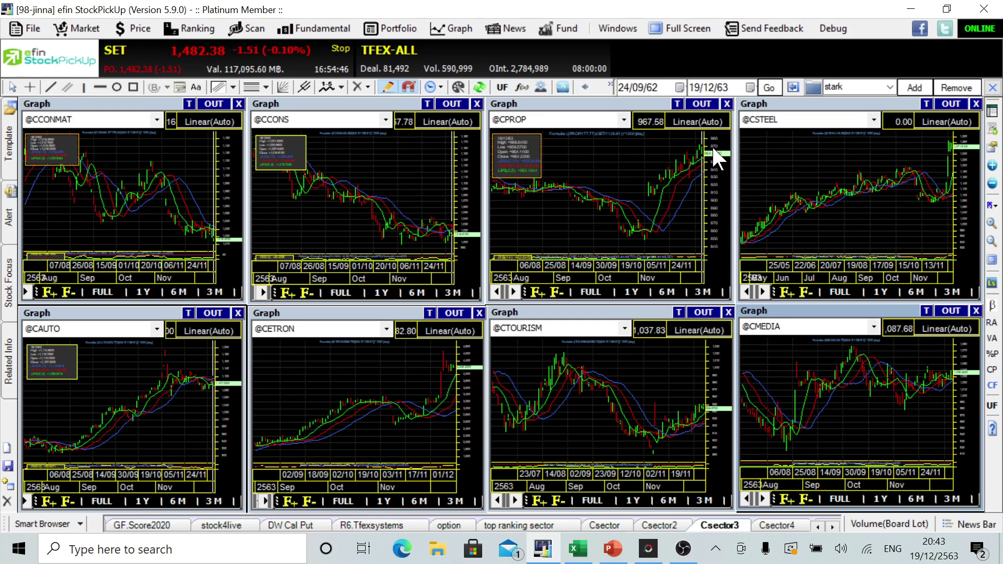
{"action": "double_click", "coordinate": [848, 109]}
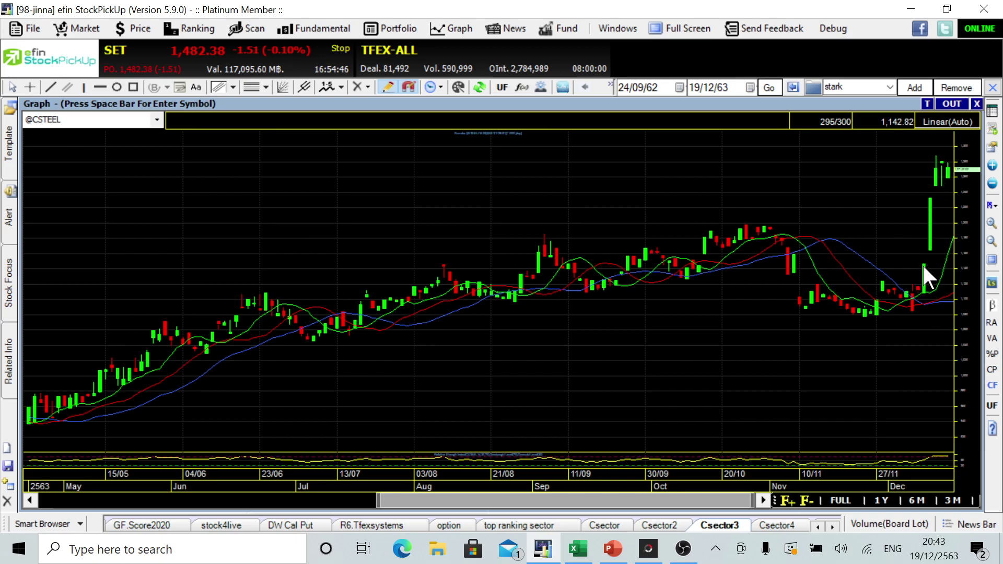
{"action": "double_click", "coordinate": [510, 101]}
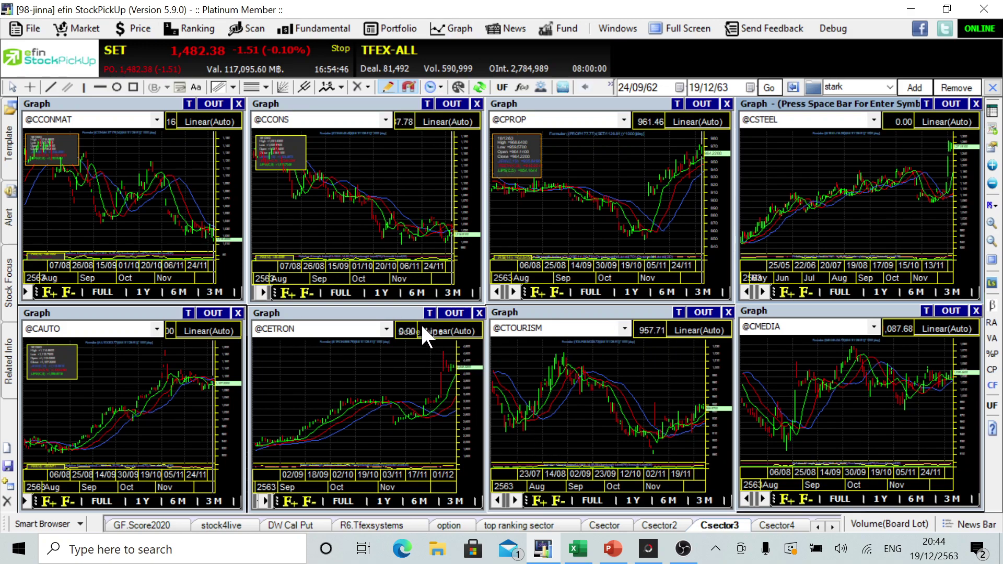
{"action": "double_click", "coordinate": [409, 309]}
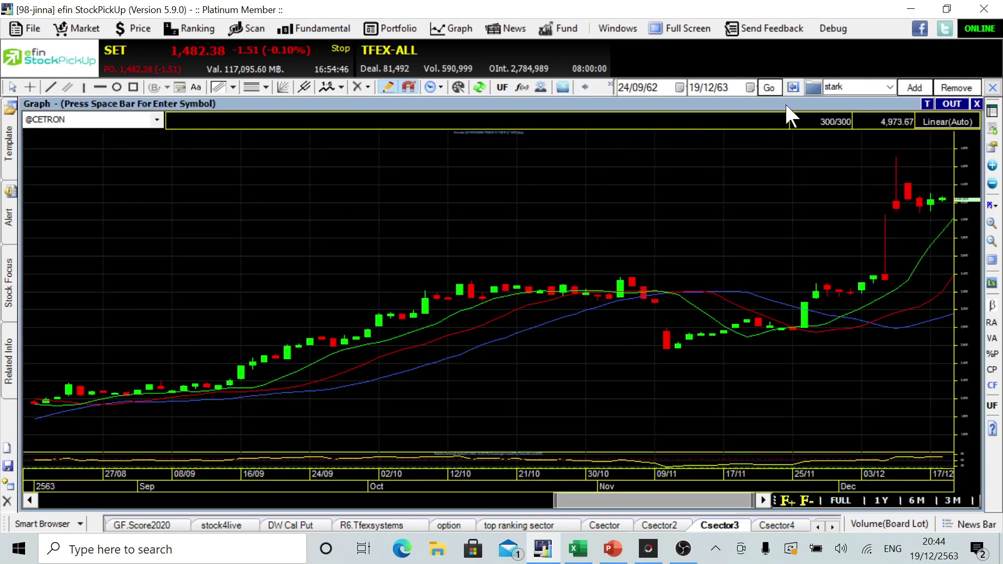
{"action": "double_click", "coordinate": [785, 102]}
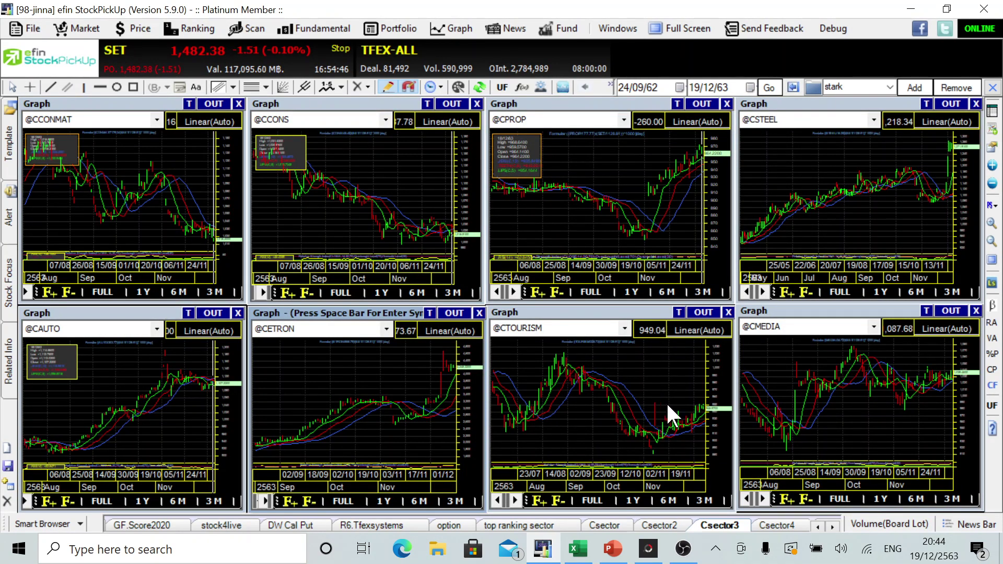
{"action": "left_click", "coordinate": [797, 391]}
{"action": "double_click", "coordinate": [813, 312]}
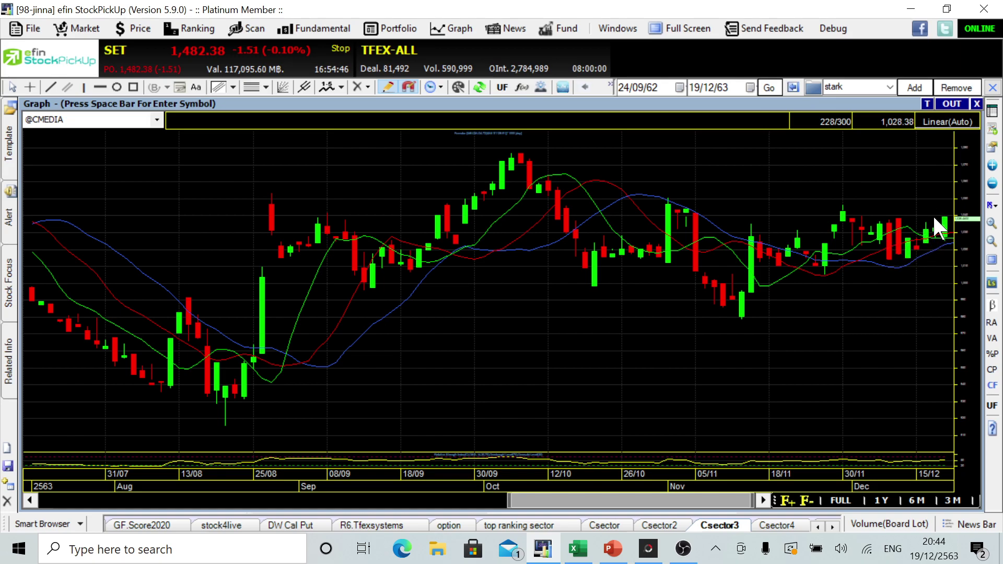
{"action": "double_click", "coordinate": [503, 102]}
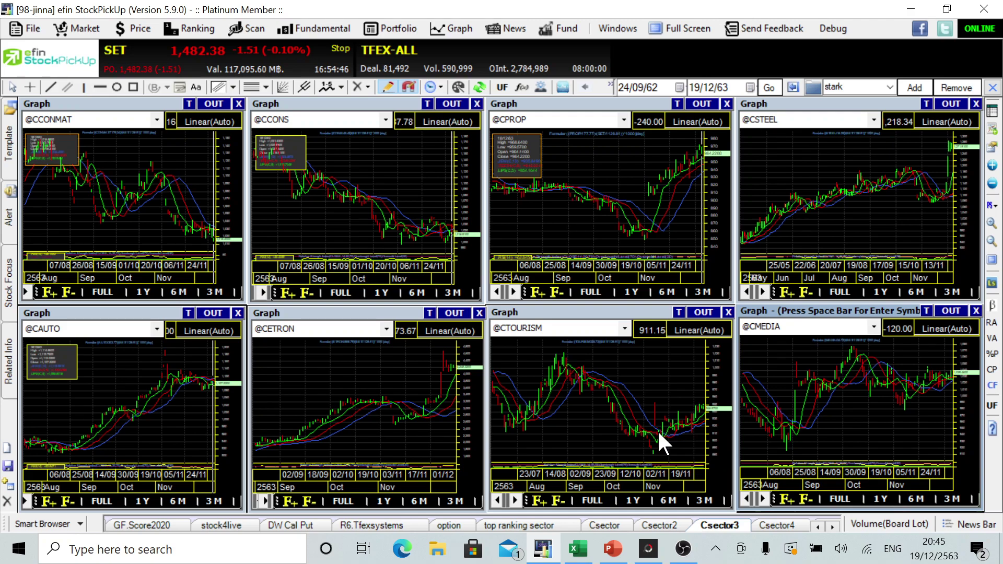
{"action": "double_click", "coordinate": [606, 309]}
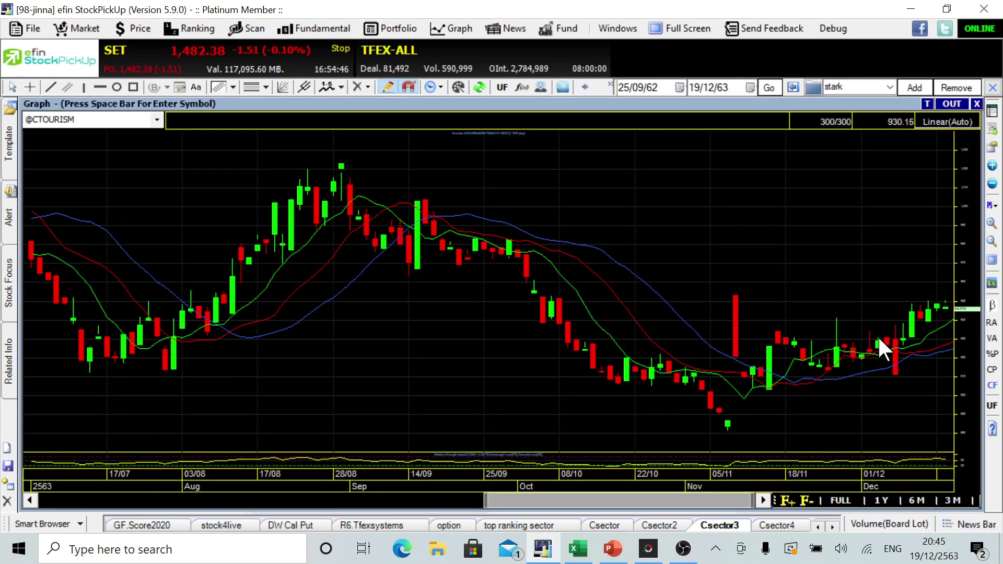
{"action": "double_click", "coordinate": [558, 102]}
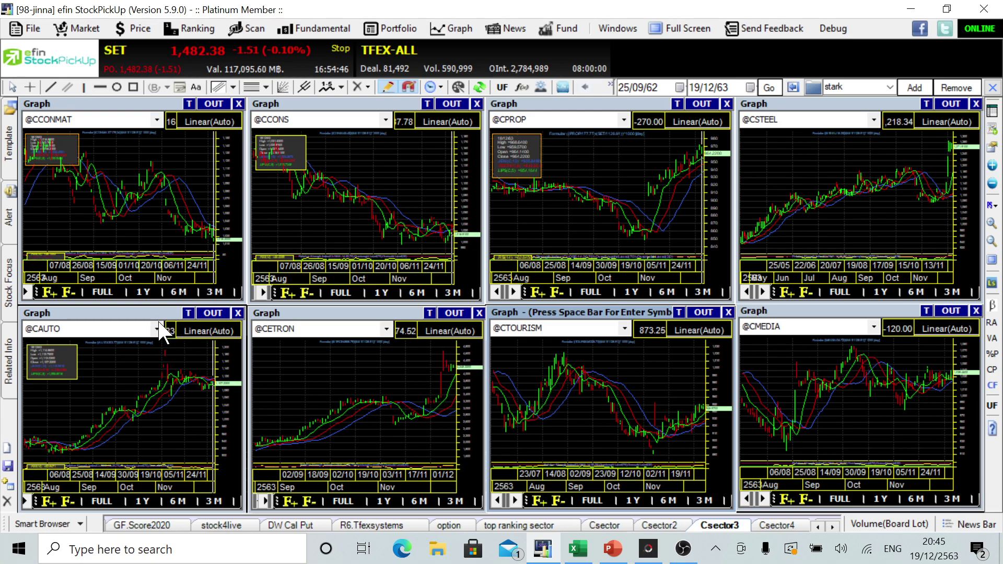
{"action": "left_click", "coordinate": [659, 526]}
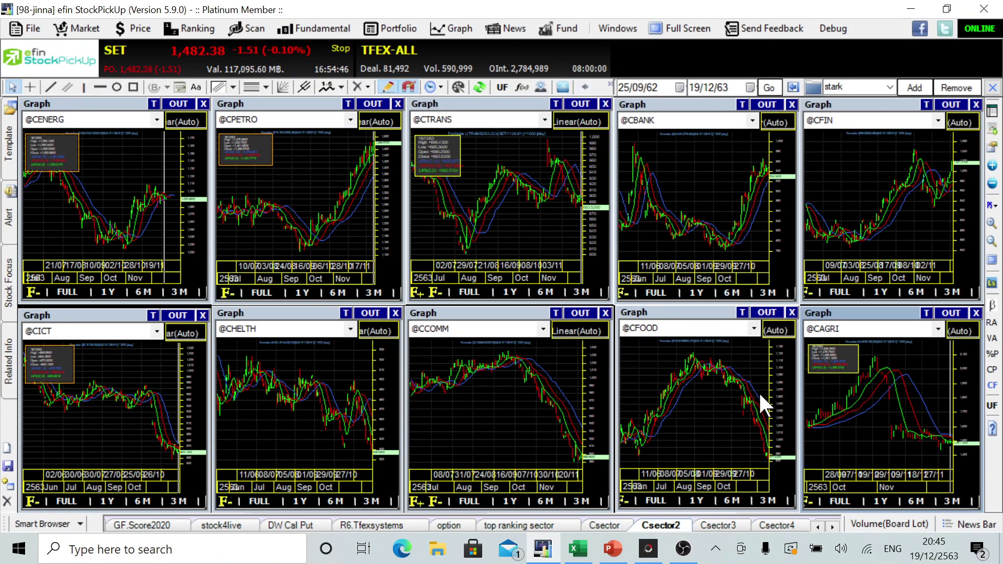
{"action": "double_click", "coordinate": [136, 314]}
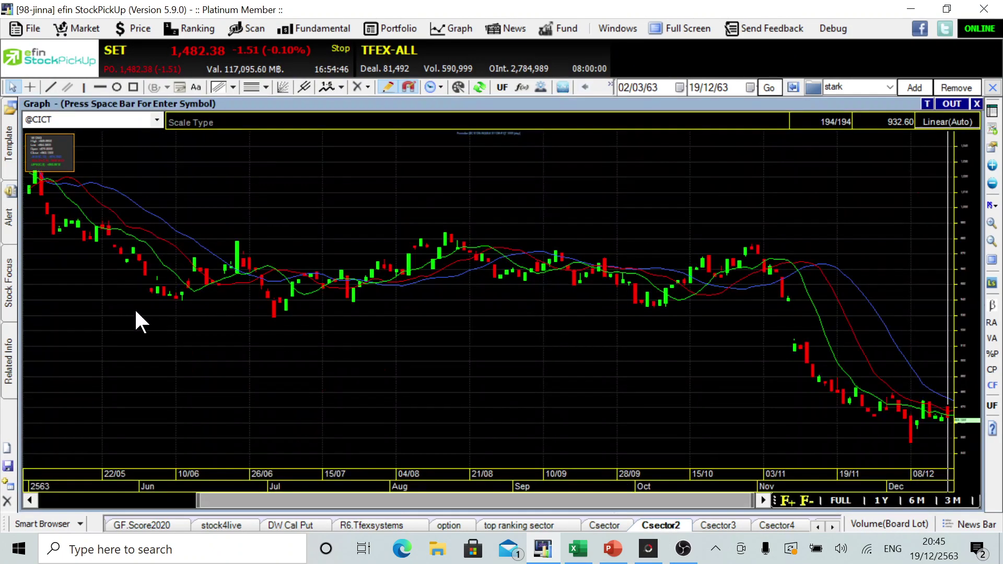
{"action": "double_click", "coordinate": [532, 103]}
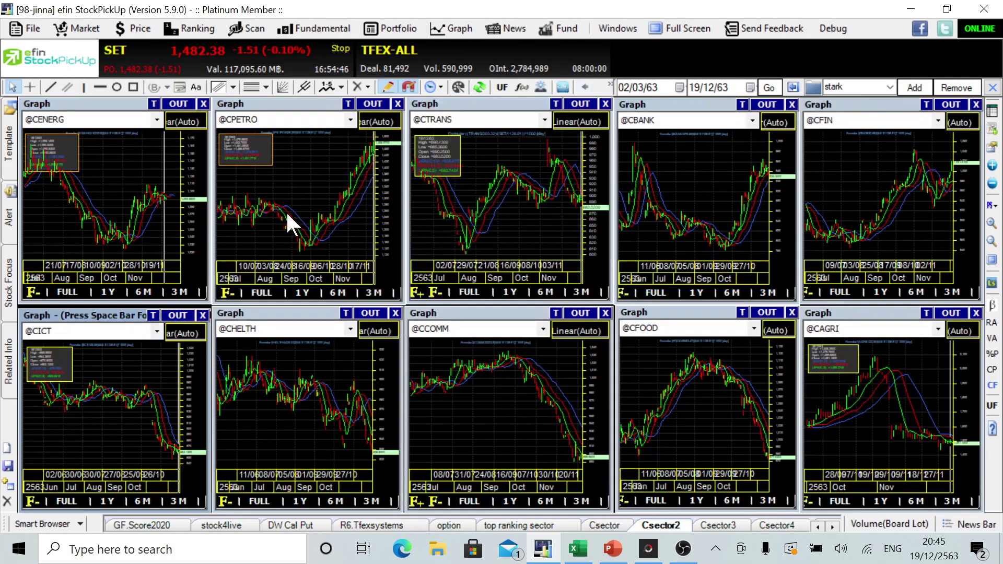
{"action": "double_click", "coordinate": [288, 314]}
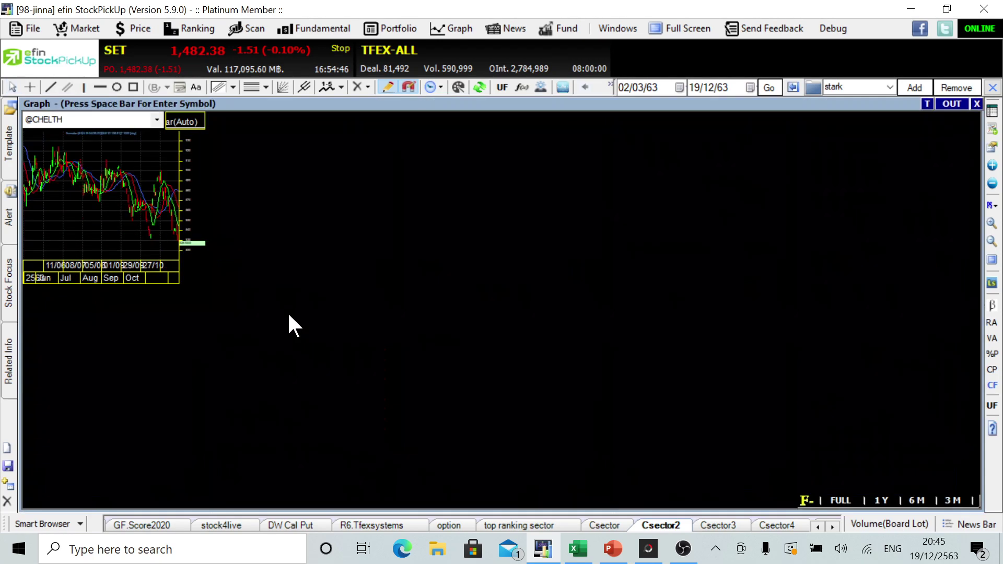
{"action": "double_click", "coordinate": [434, 104]}
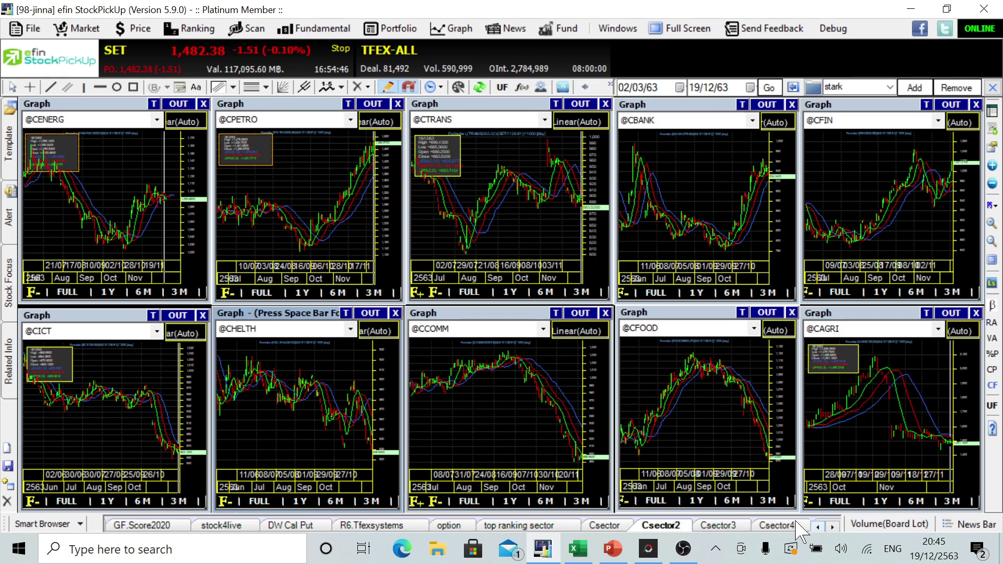
Step: Switch to PowerPoint and display slide 11 with the summary of hot and unusually moving stocks for 18 December 2563
{"action": "left_click", "coordinate": [817, 526]}
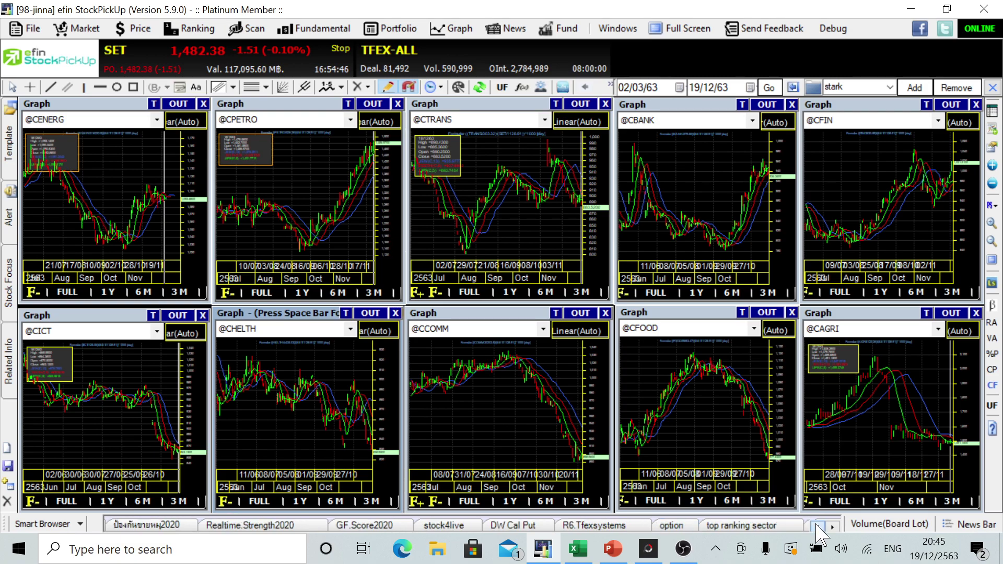
{"action": "left_click", "coordinate": [818, 527]}
{"action": "left_click", "coordinate": [817, 526]}
{"action": "left_click", "coordinate": [817, 526]}
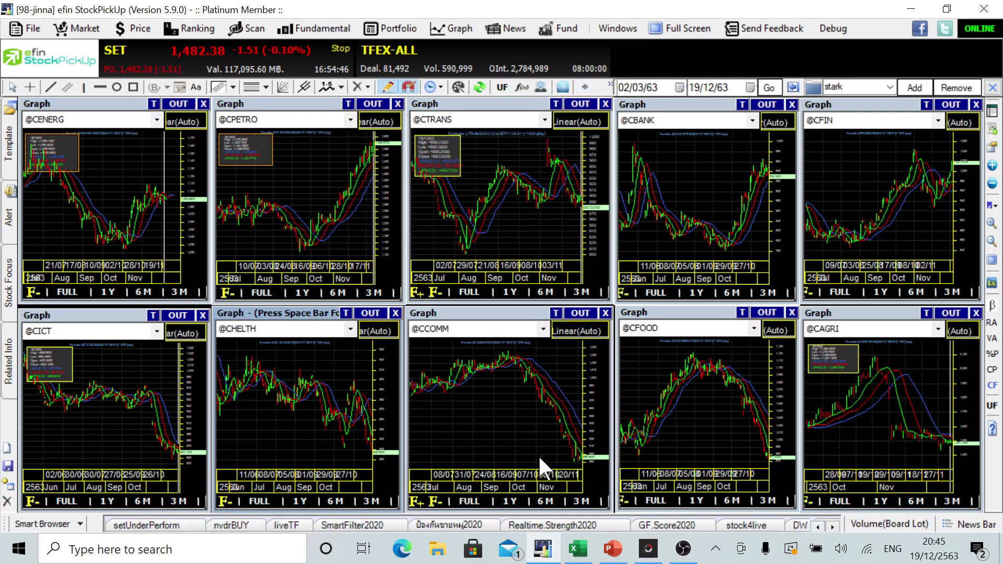
{"action": "left_click", "coordinate": [613, 549]}
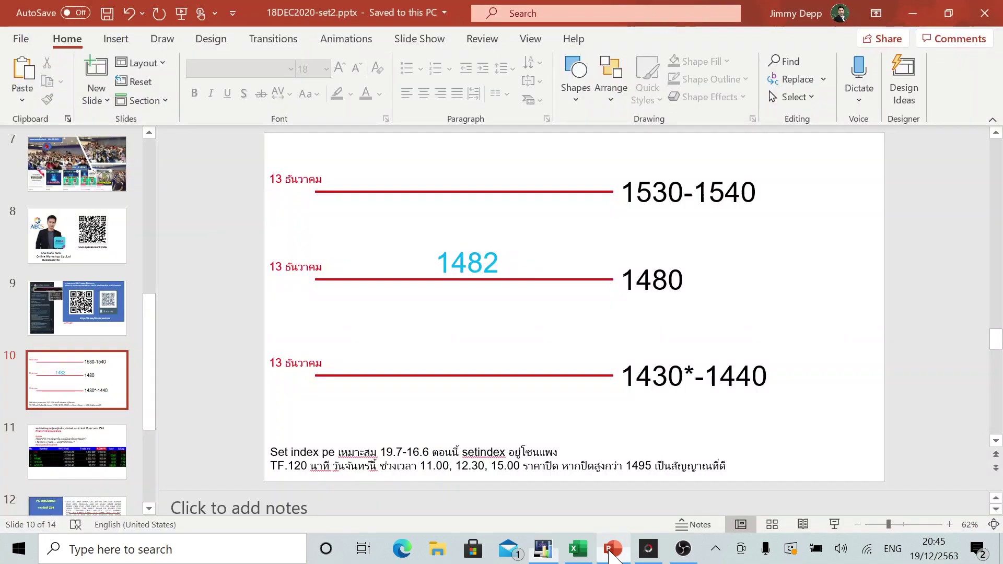
{"action": "left_click", "coordinate": [64, 452]}
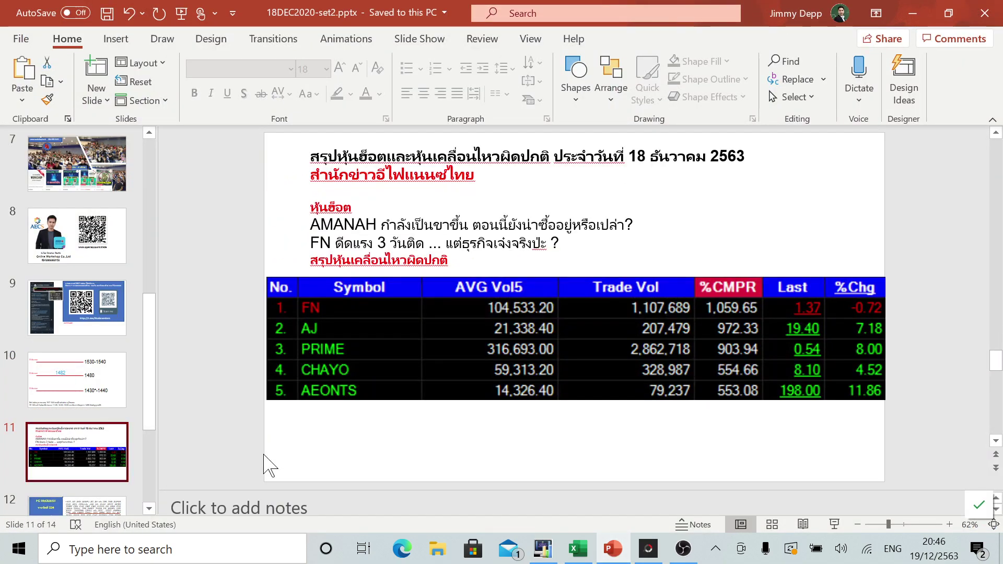
Step: Switch to OBS, activate Scene 3: Detail stock, and minimize OBS to return to the slide
{"action": "left_click", "coordinate": [683, 548]}
{"action": "left_click", "coordinate": [81, 458]}
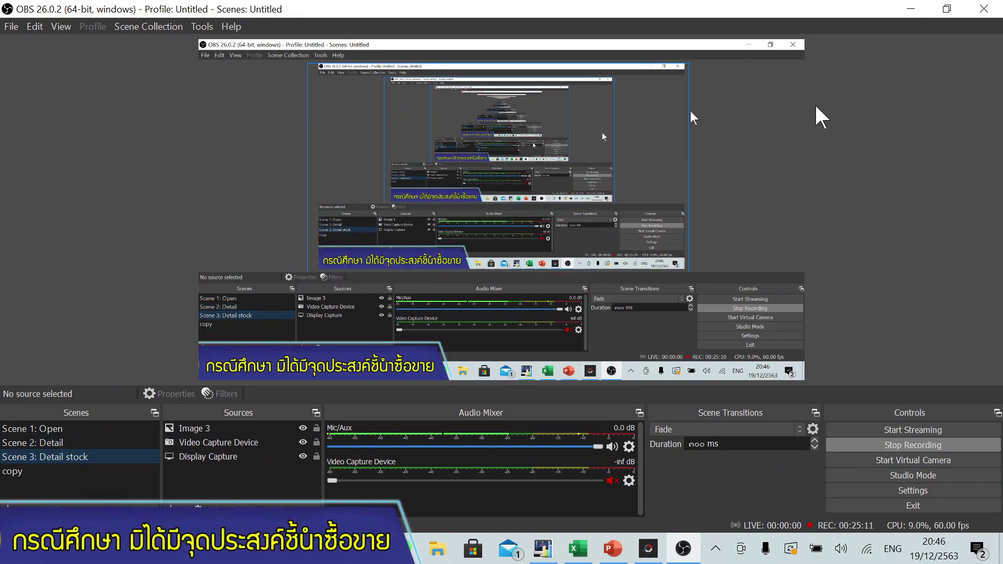
{"action": "left_click", "coordinate": [918, 9]}
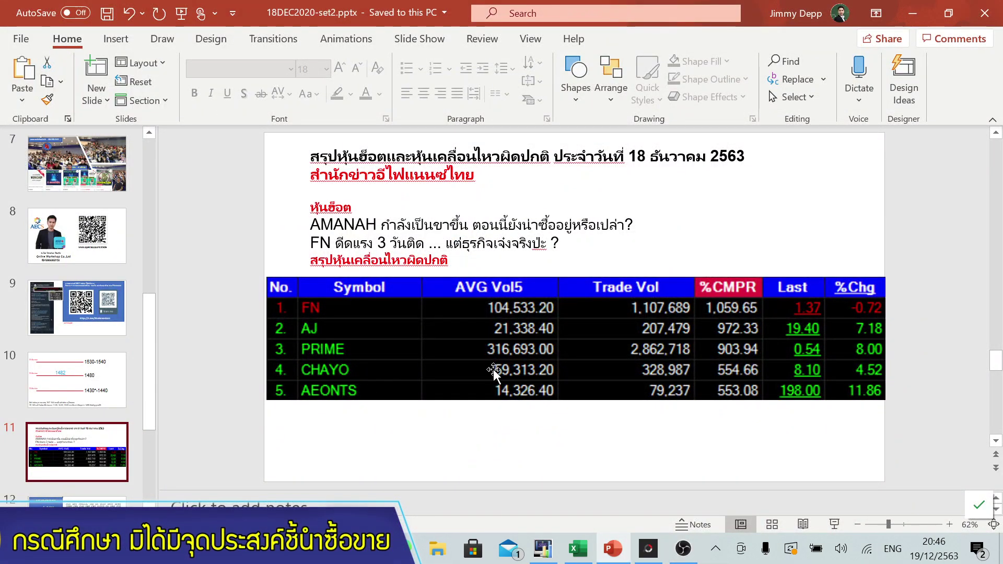